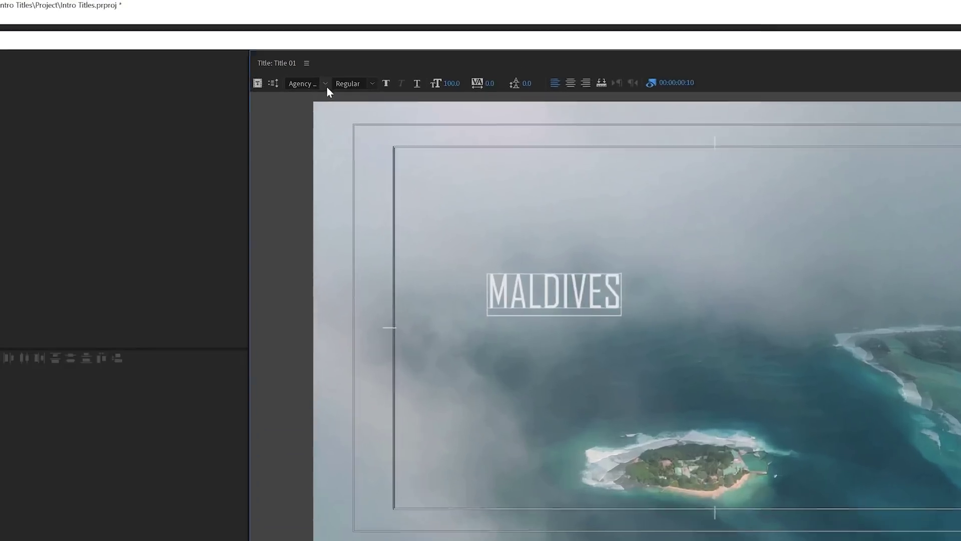
Set the MALDIVES title font to Tw Cen MT
{"action": "left_click", "coordinate": [376, 56]}
{"action": "type", "text": "Tw Cen M"}
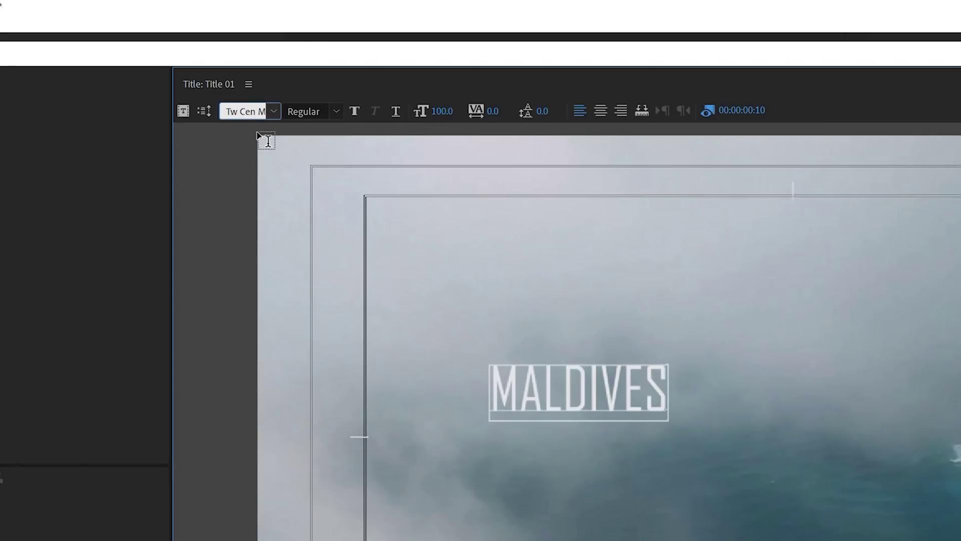
{"action": "left_click", "coordinate": [541, 387]}
Select all the letters, spread them wider, and set the font size to 70
{"action": "left_click_drag", "start_coordinate": [743, 383], "coordinate": [430, 386]}
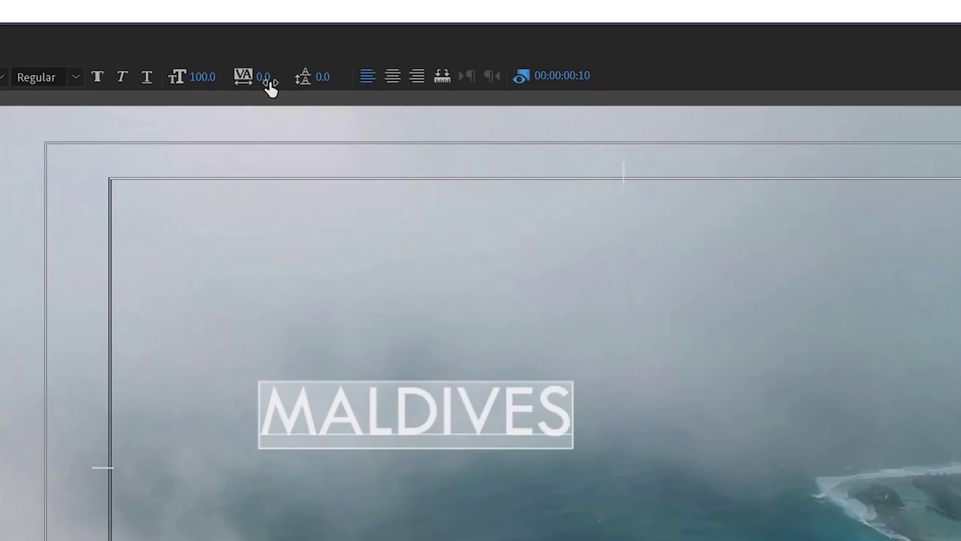
{"action": "left_click_drag", "start_coordinate": [270, 89], "coordinate": [286, 76]}
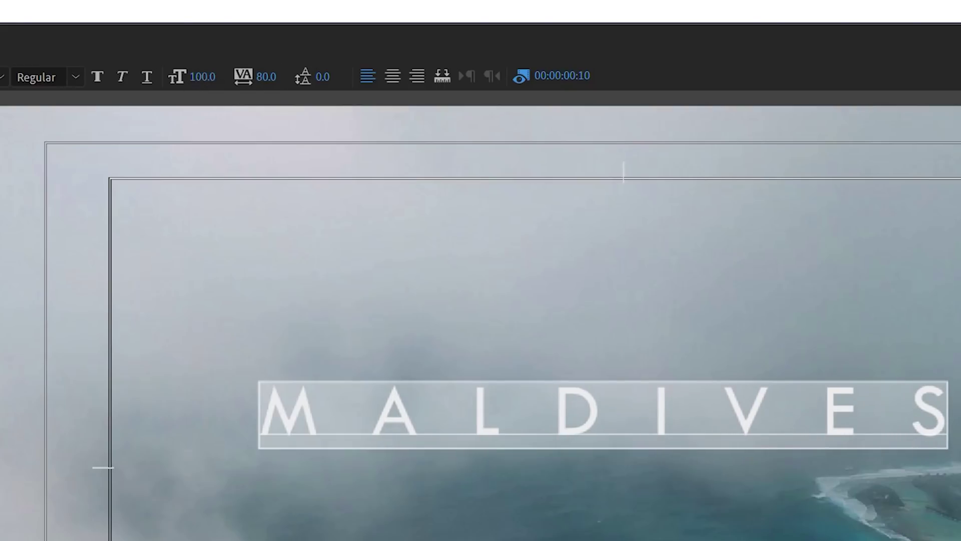
{"action": "left_click", "coordinate": [211, 73]}
{"action": "type", "text": "60"}
{"action": "key", "text": "Return"}
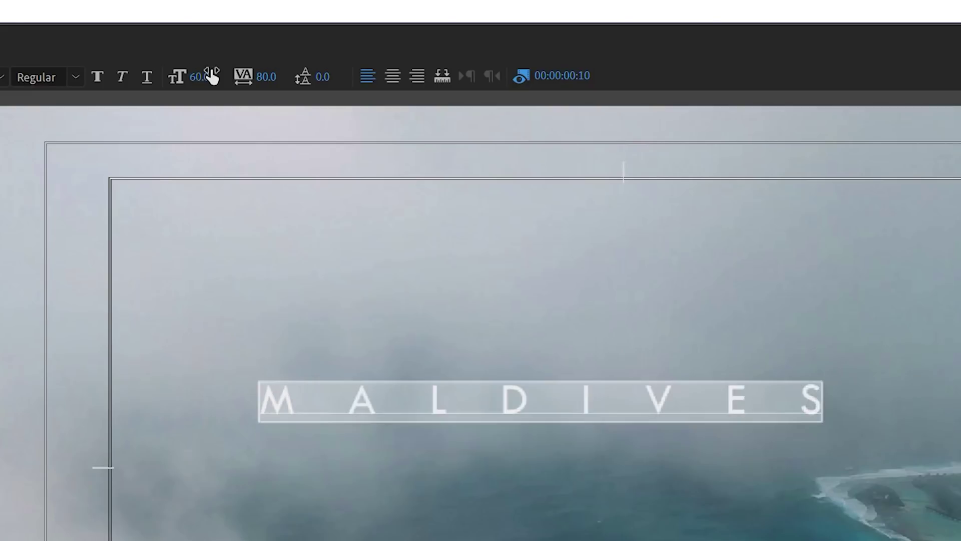
{"action": "left_click", "coordinate": [211, 70]}
{"action": "type", "text": "70"}
{"action": "key", "text": "Return"}
Centre the title horizontally and vertically in the frame
{"action": "right_click", "coordinate": [572, 367]}
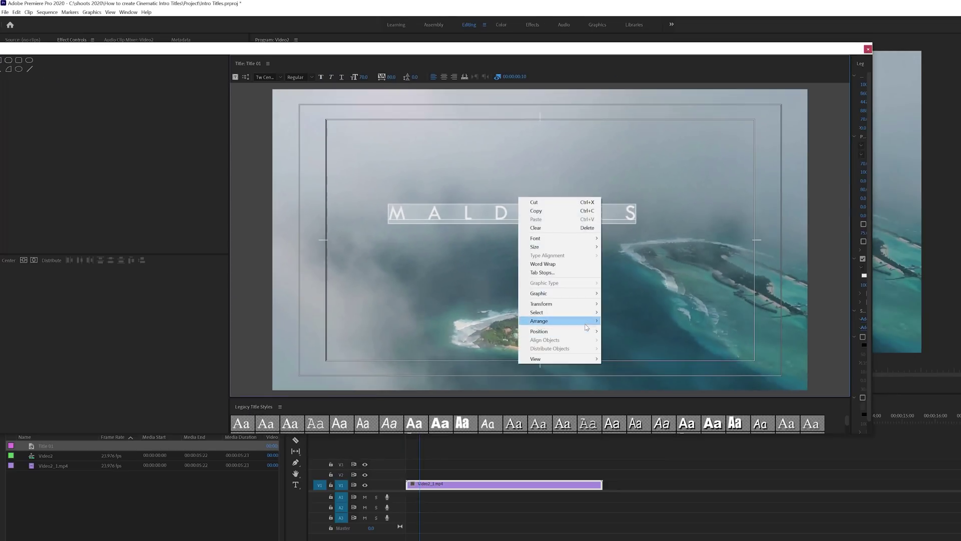
{"action": "mouse_move", "coordinate": [541, 331]}
{"action": "left_click", "coordinate": [634, 332]}
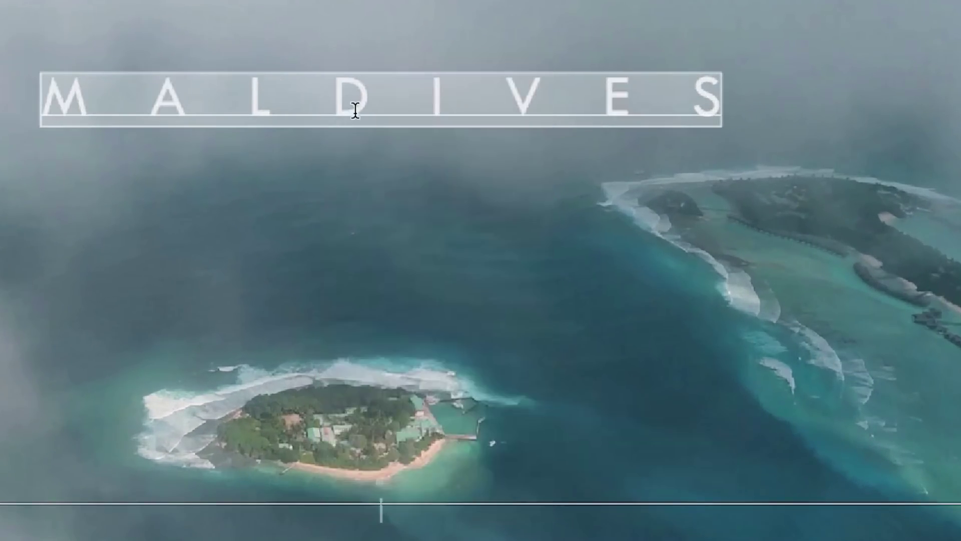
{"action": "right_click", "coordinate": [355, 110]}
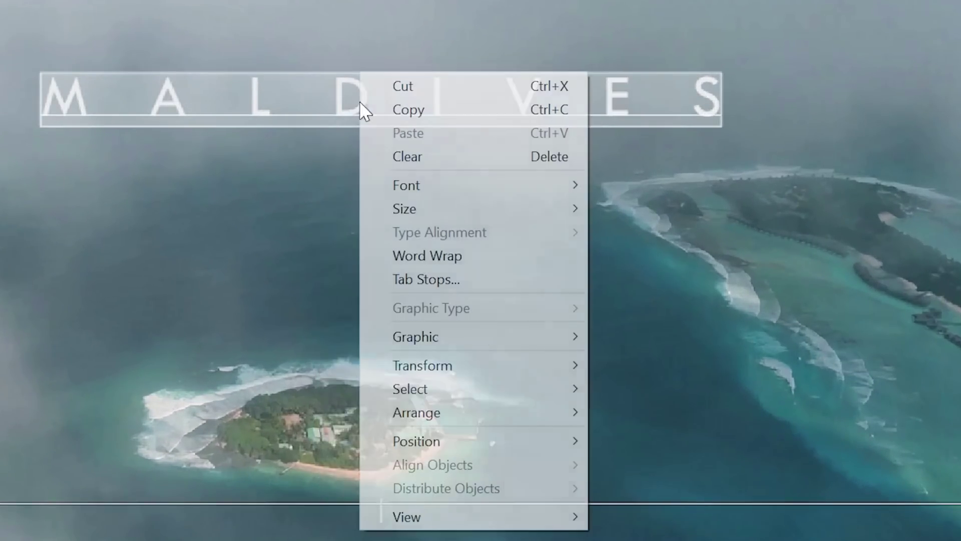
{"action": "mouse_move", "coordinate": [538, 443]}
{"action": "left_click", "coordinate": [653, 466]}
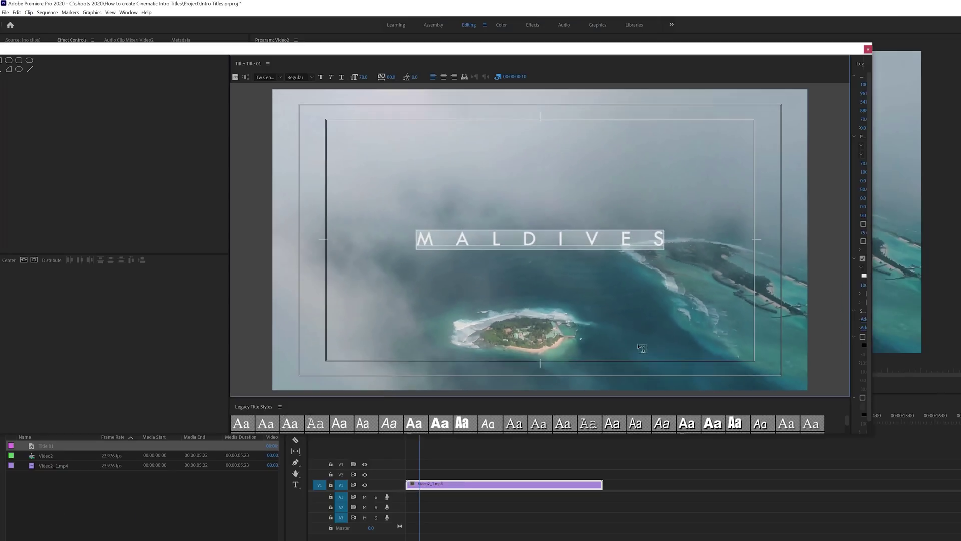
Set letter tracking to 70, then re-centre the title horizontally and vertically
{"action": "left_click", "coordinate": [394, 77]}
{"action": "key", "text": "Return"}
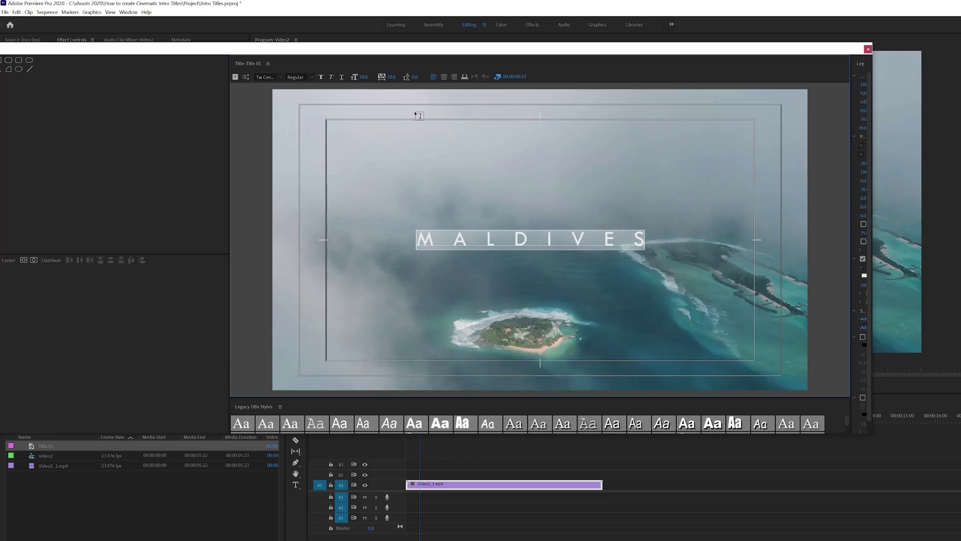
{"action": "right_click", "coordinate": [514, 239]}
{"action": "mouse_move", "coordinate": [561, 365]}
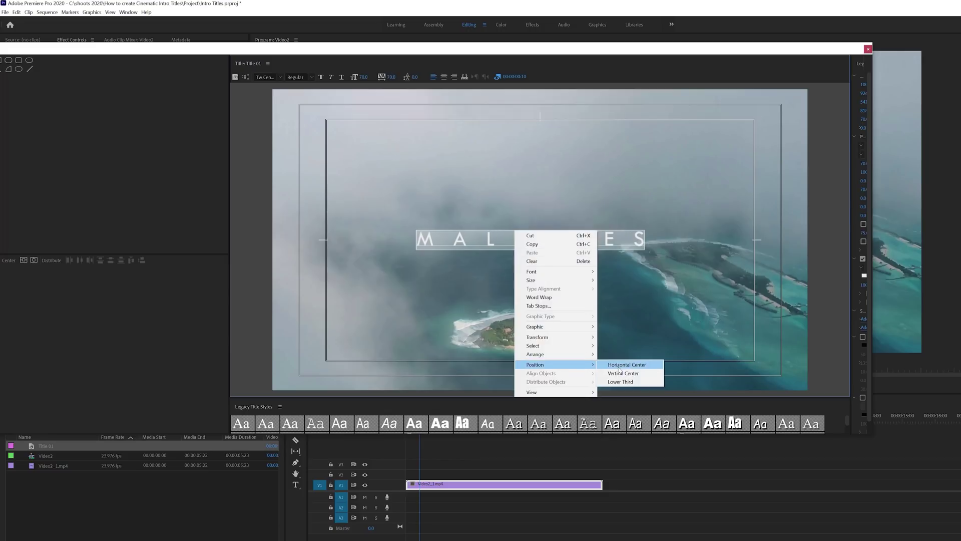
{"action": "left_click", "coordinate": [626, 364]}
{"action": "right_click", "coordinate": [528, 230]}
{"action": "mouse_move", "coordinate": [593, 363]}
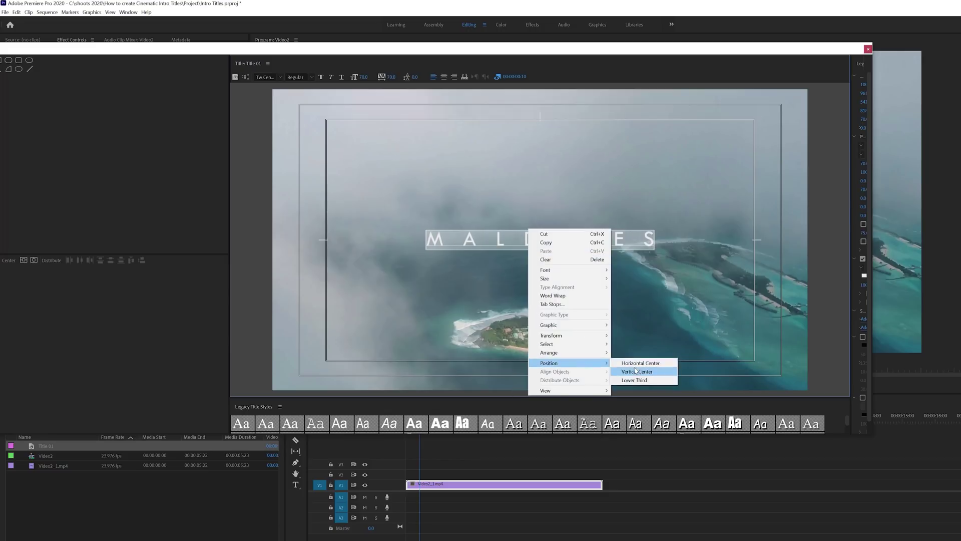
{"action": "left_click", "coordinate": [638, 374]}
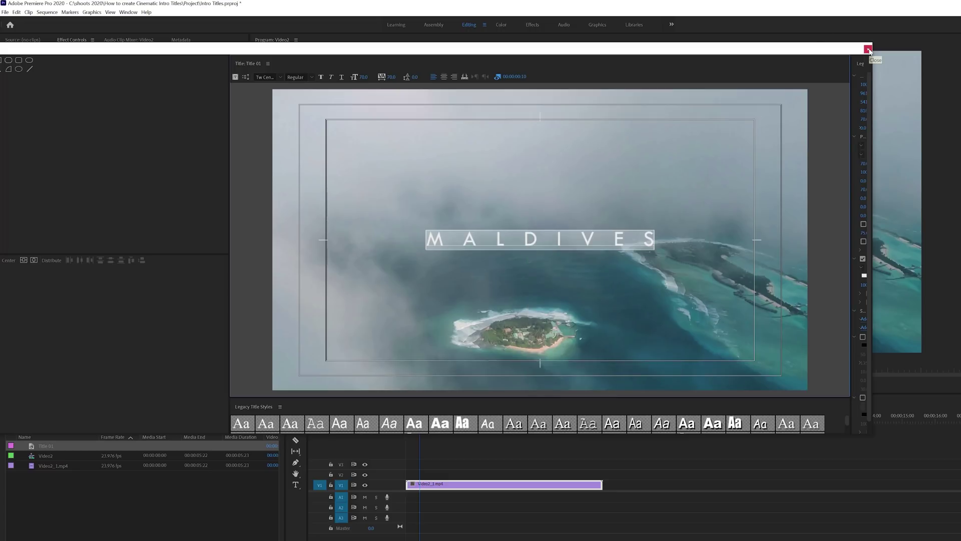
Close the title editor and place Title 01 on track V3 at the playhead
{"action": "left_click", "coordinate": [869, 50]}
{"action": "left_click_drag", "start_coordinate": [37, 445], "coordinate": [370, 440]}
{"action": "left_click_drag", "start_coordinate": [543, 408], "coordinate": [653, 447]}
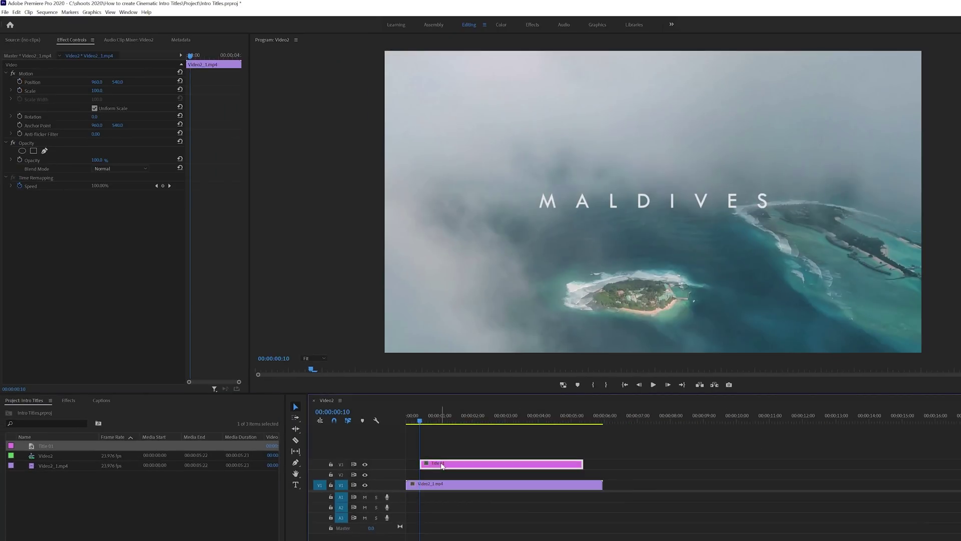
Select Title 01 and add default dissolves to both ends with Ctrl+D
{"action": "left_click", "coordinate": [442, 466]}
{"action": "left_click_drag", "start_coordinate": [421, 423], "coordinate": [458, 423]}
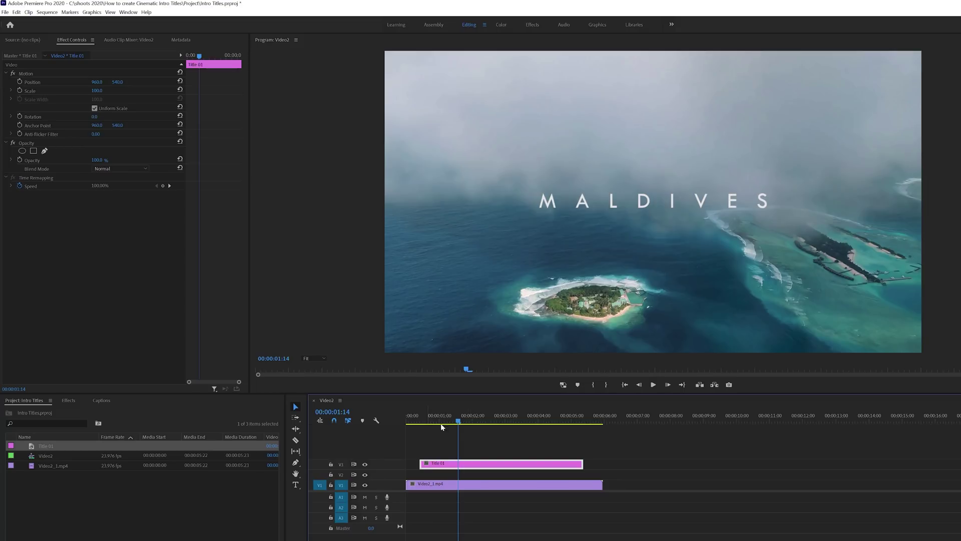
{"action": "left_click_drag", "start_coordinate": [459, 422], "coordinate": [423, 425]}
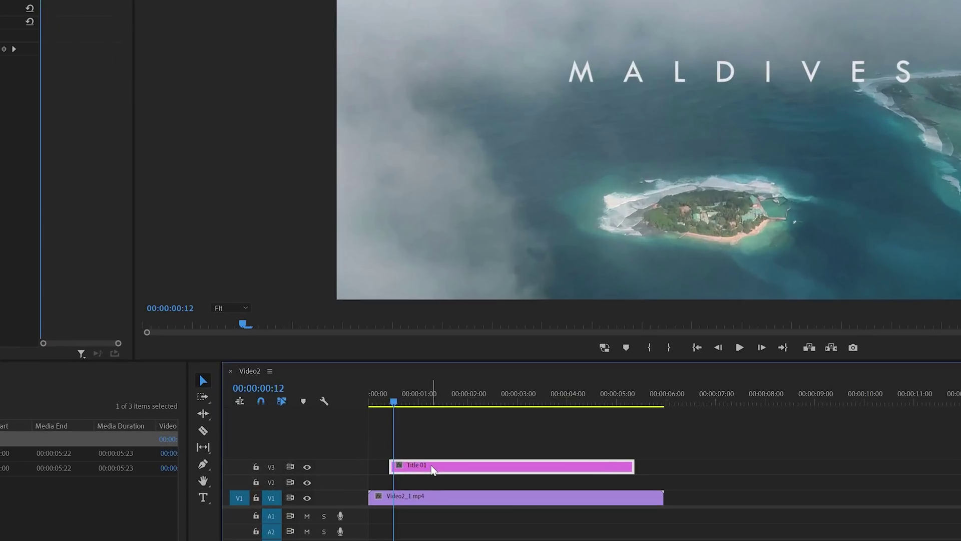
{"action": "key", "text": "ctrl+d"}
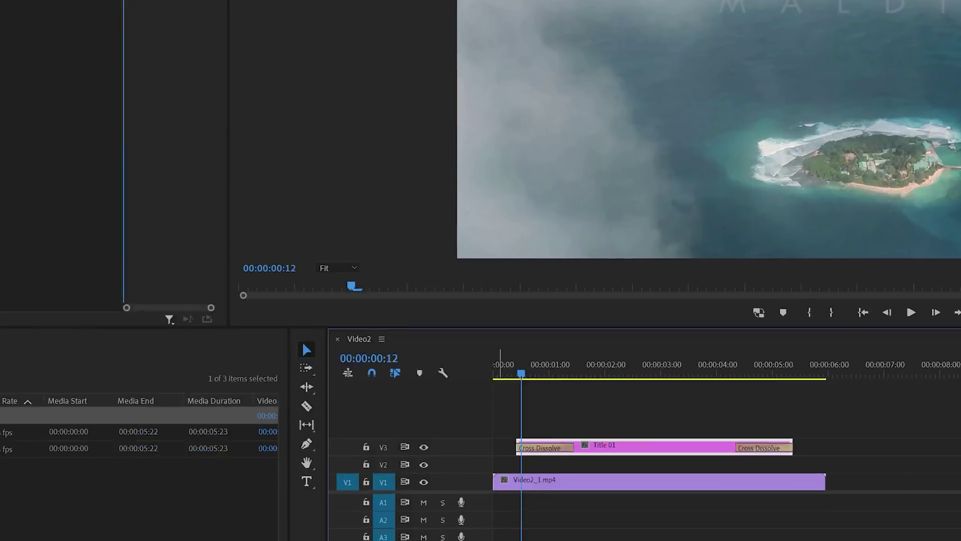
Drop a Cross Dissolve from the Effects panel onto the start of Title 01, then play the fade-in
{"action": "left_click", "coordinate": [164, 211]}
{"action": "left_click", "coordinate": [88, 235]}
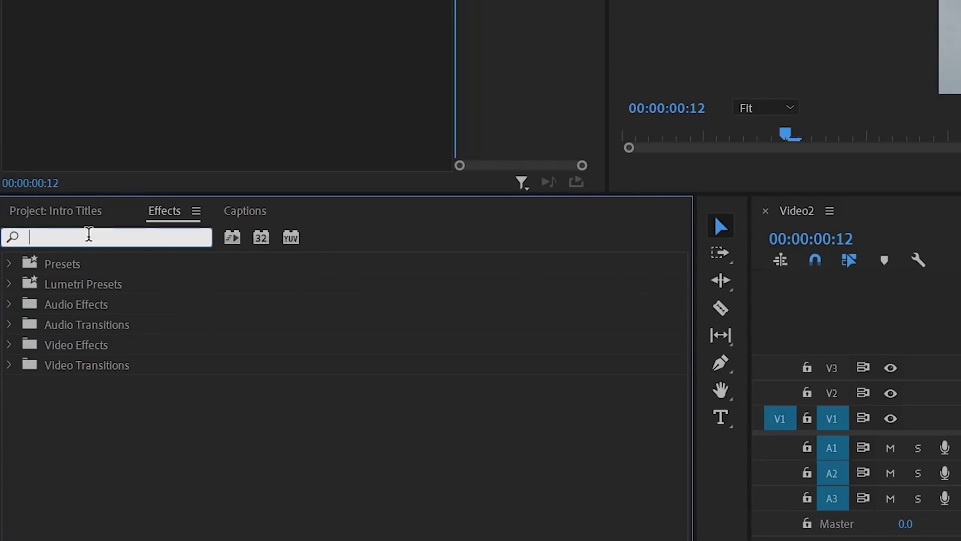
{"action": "type", "text": "cross"}
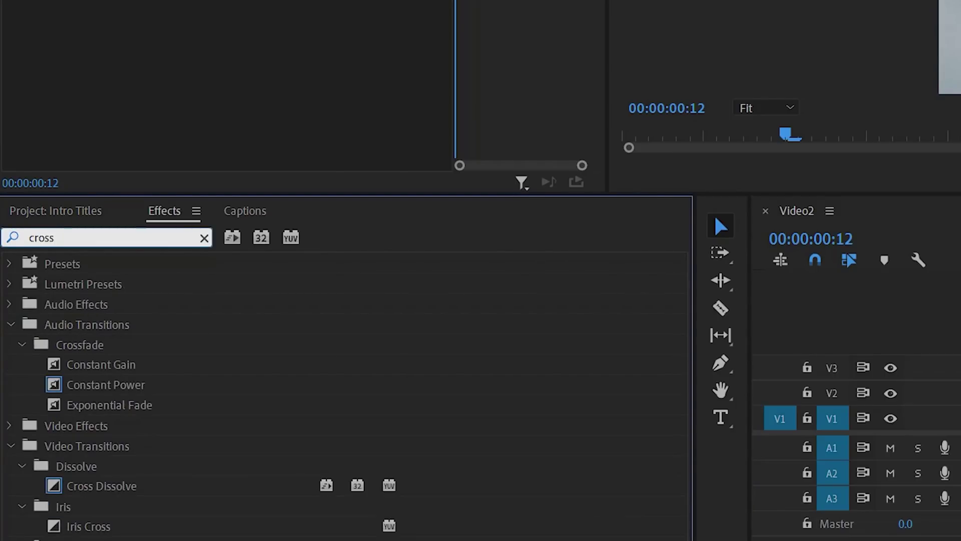
{"action": "left_click_drag", "start_coordinate": [62, 491], "coordinate": [832, 403]}
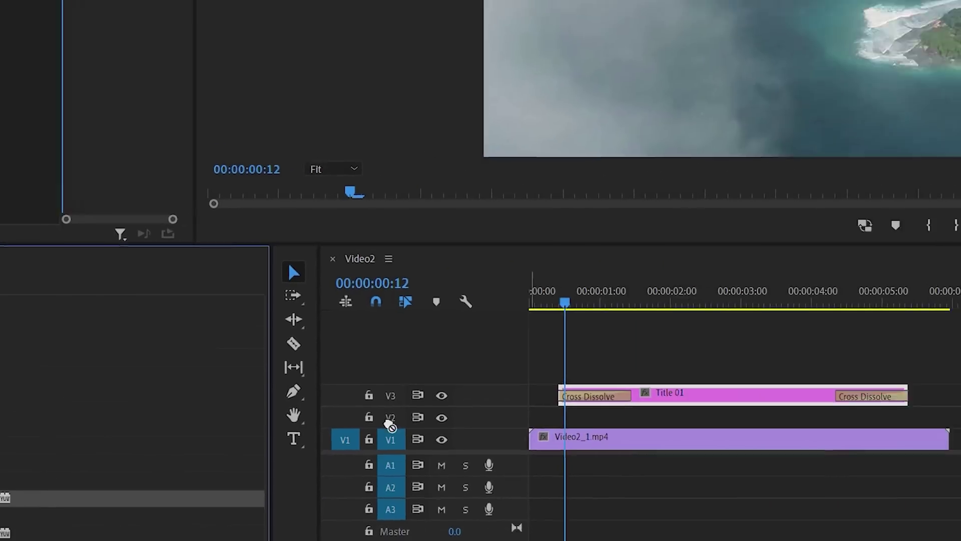
{"action": "left_click_drag", "start_coordinate": [391, 426], "coordinate": [622, 402]}
{"action": "left_click", "coordinate": [562, 303]}
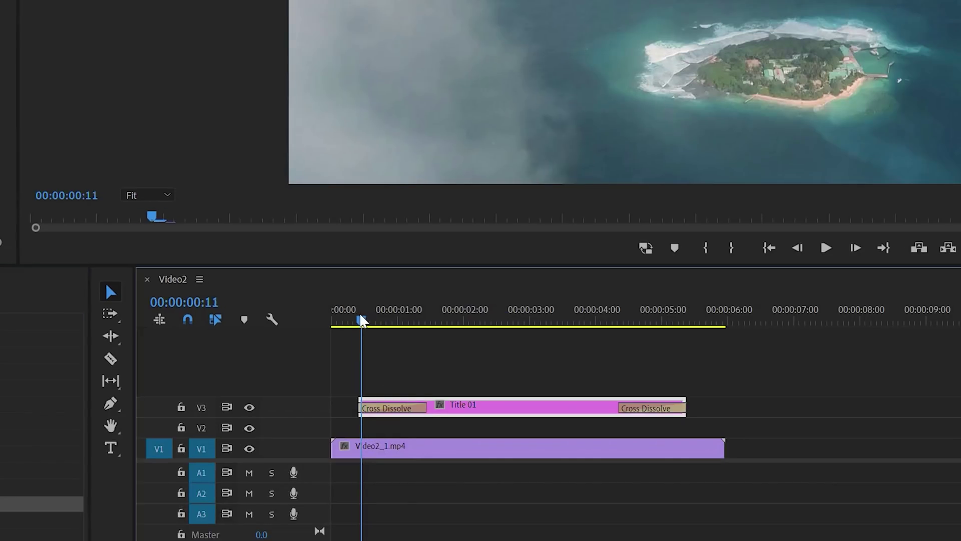
{"action": "key", "text": "space"}
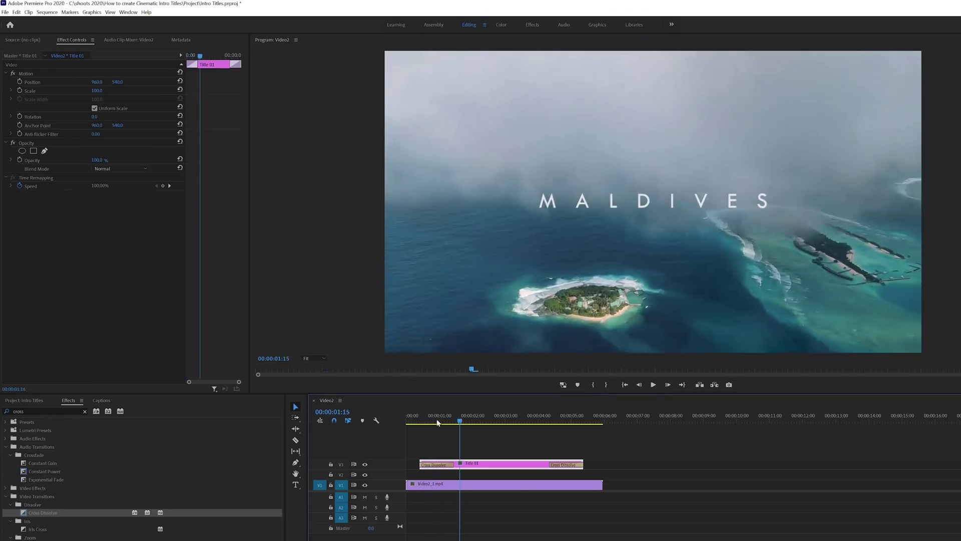
{"action": "left_click_drag", "start_coordinate": [437, 422], "coordinate": [588, 421]}
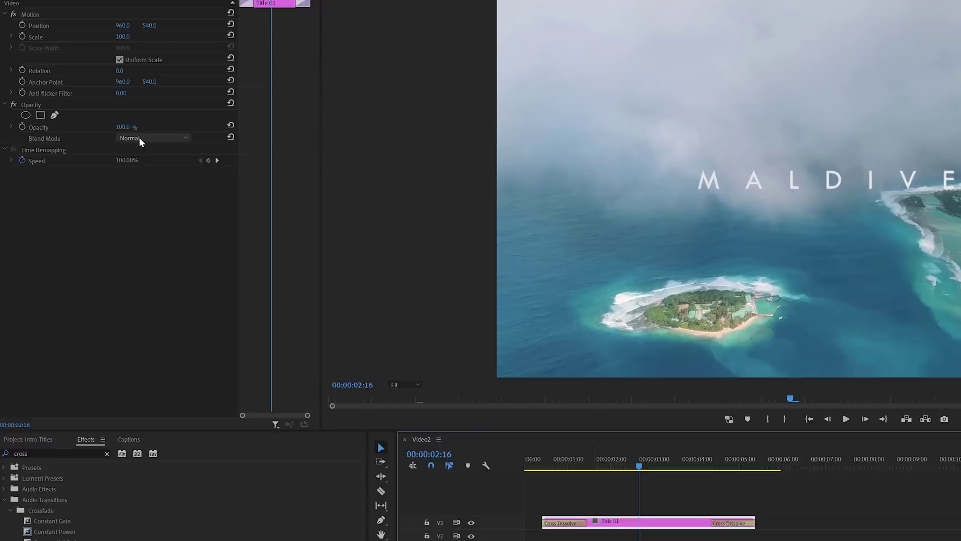
Try Soft Light, Overlay and Screen blend modes, settle on Multiply, and reopen Title 01
{"action": "left_click", "coordinate": [140, 138]}
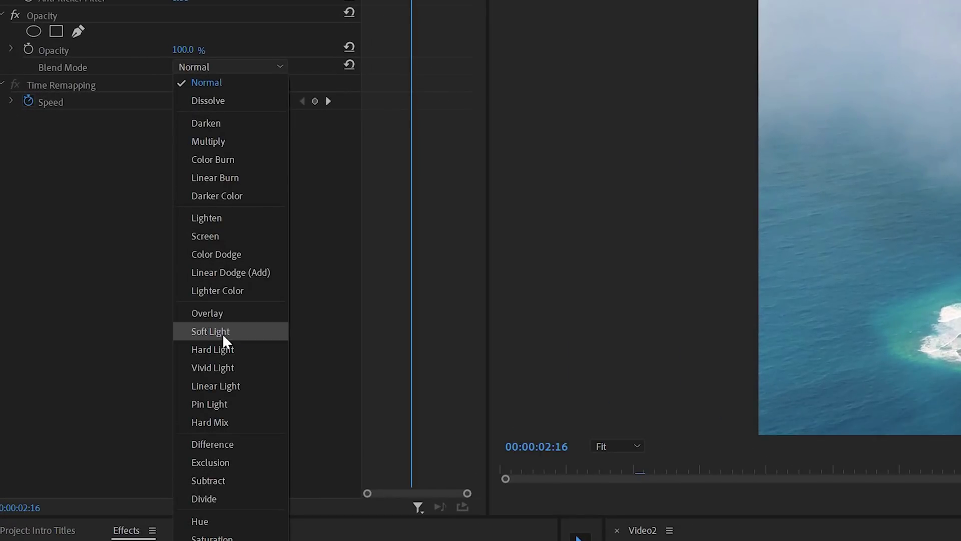
{"action": "left_click", "coordinate": [222, 331]}
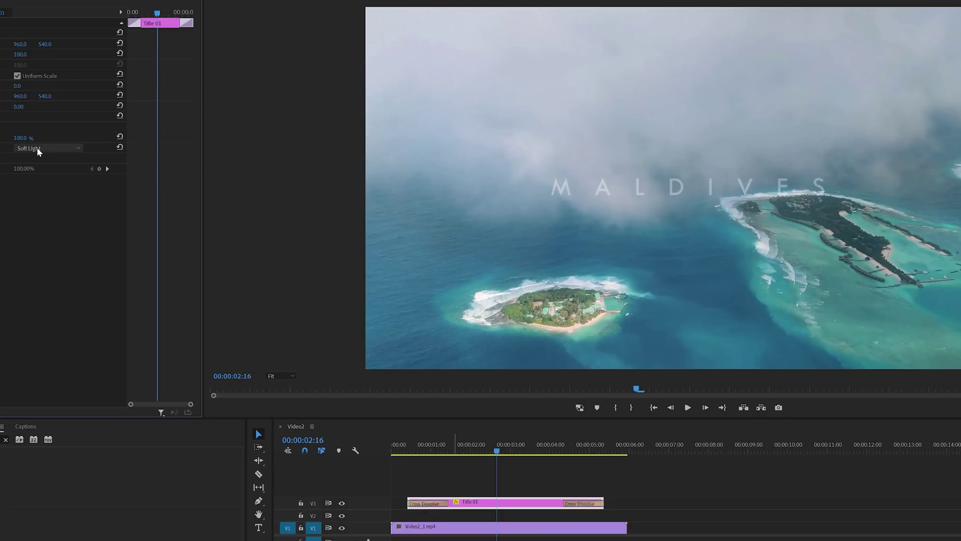
{"action": "left_click", "coordinate": [212, 66]}
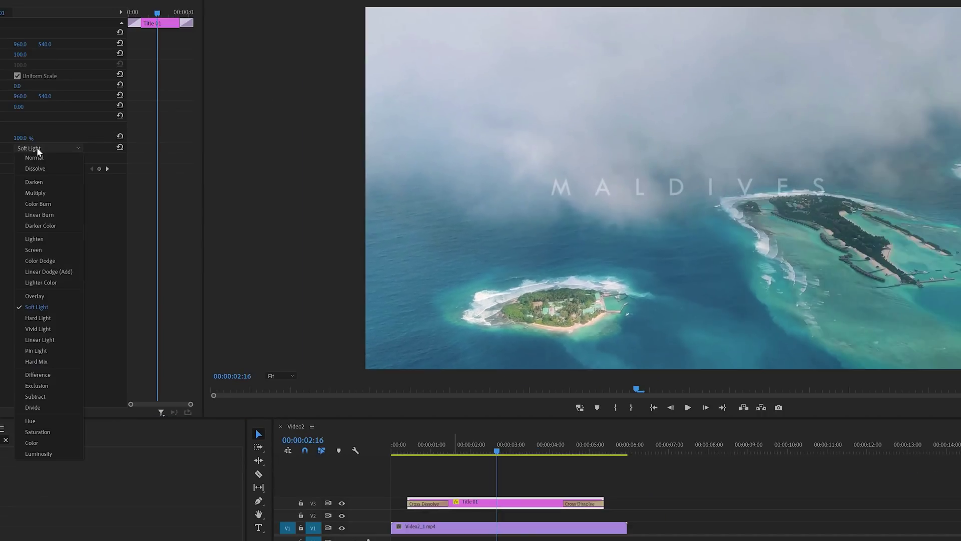
{"action": "key", "text": "Escape"}
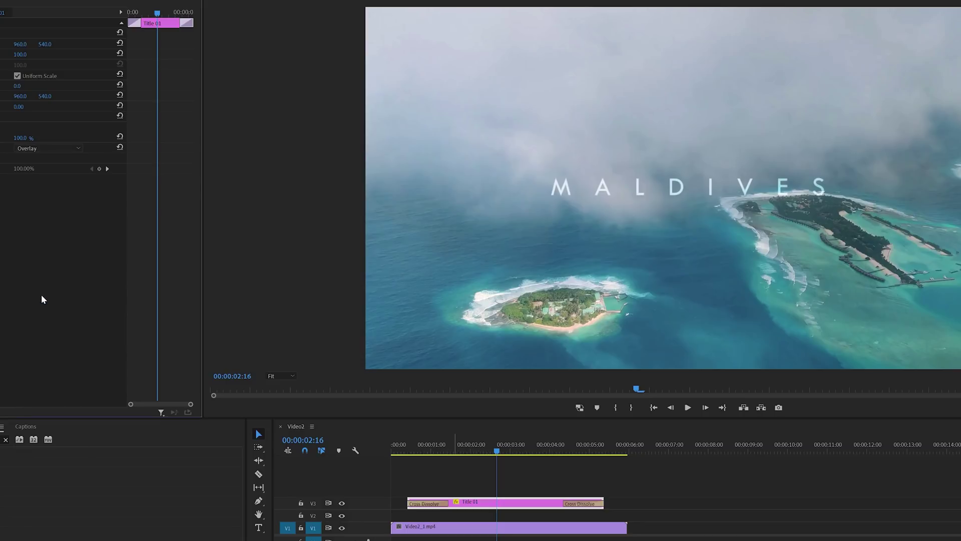
{"action": "left_click", "coordinate": [44, 149]}
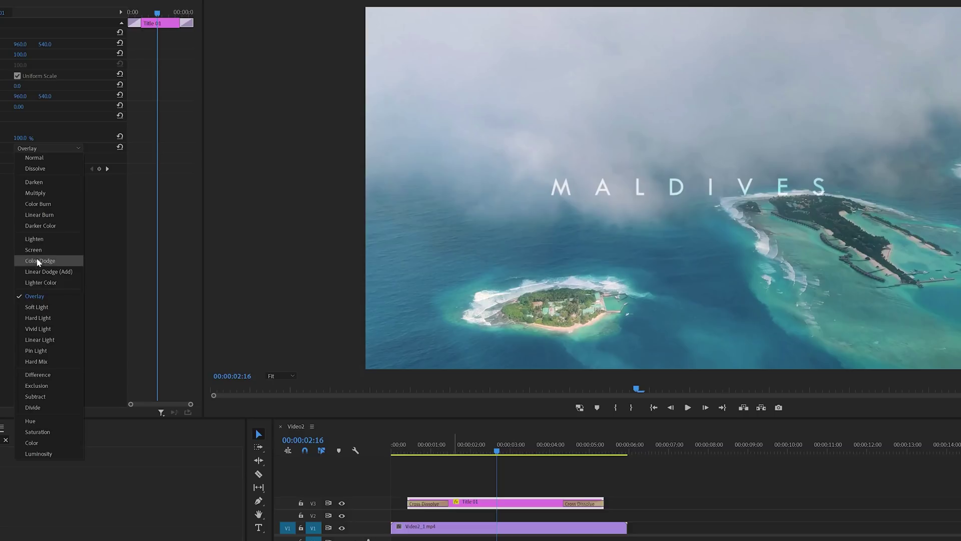
{"action": "left_click", "coordinate": [36, 250]}
{"action": "left_click", "coordinate": [44, 145]}
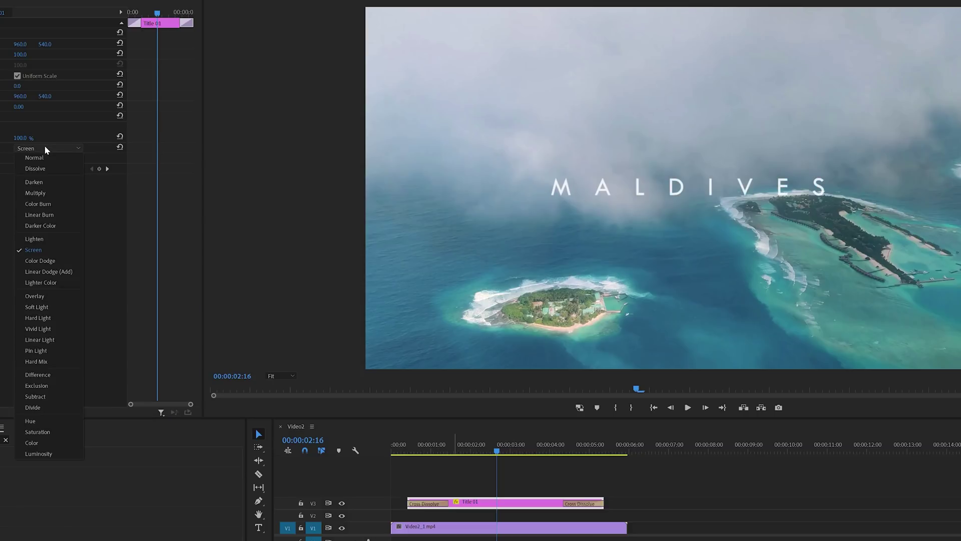
{"action": "left_click", "coordinate": [44, 193]}
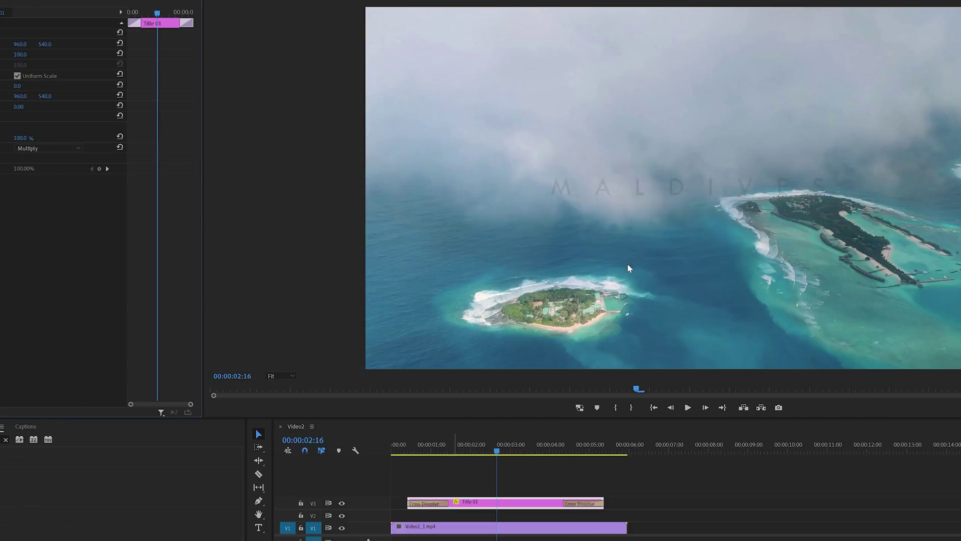
{"action": "double_click", "coordinate": [501, 503]}
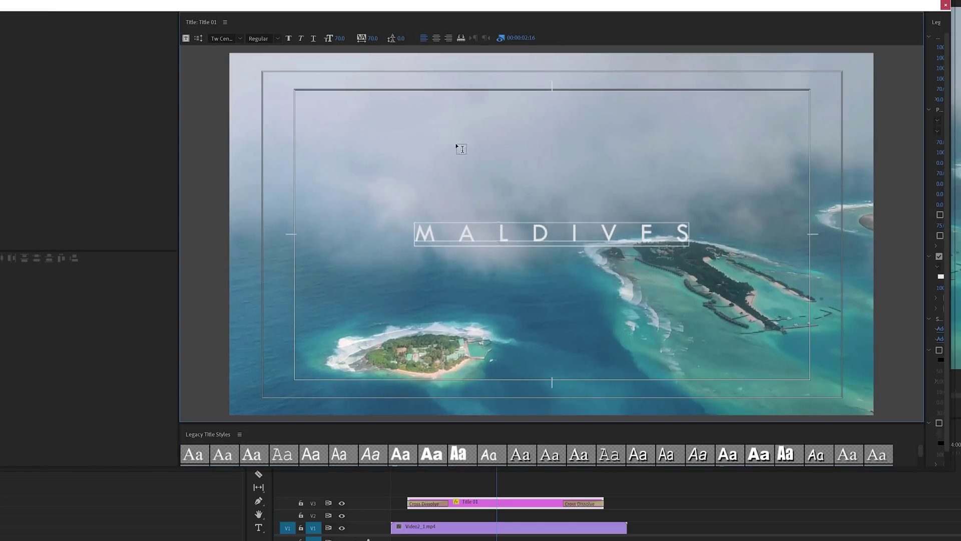
Set the MALDIVES title to font size 100 in bold
{"action": "left_click", "coordinate": [344, 40]}
{"action": "key", "text": "Return"}
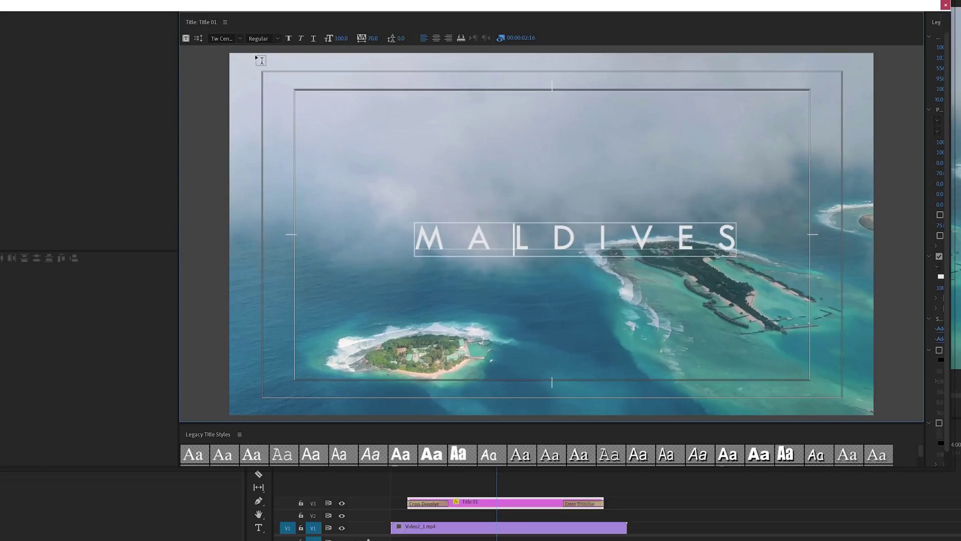
{"action": "left_click", "coordinate": [277, 40]}
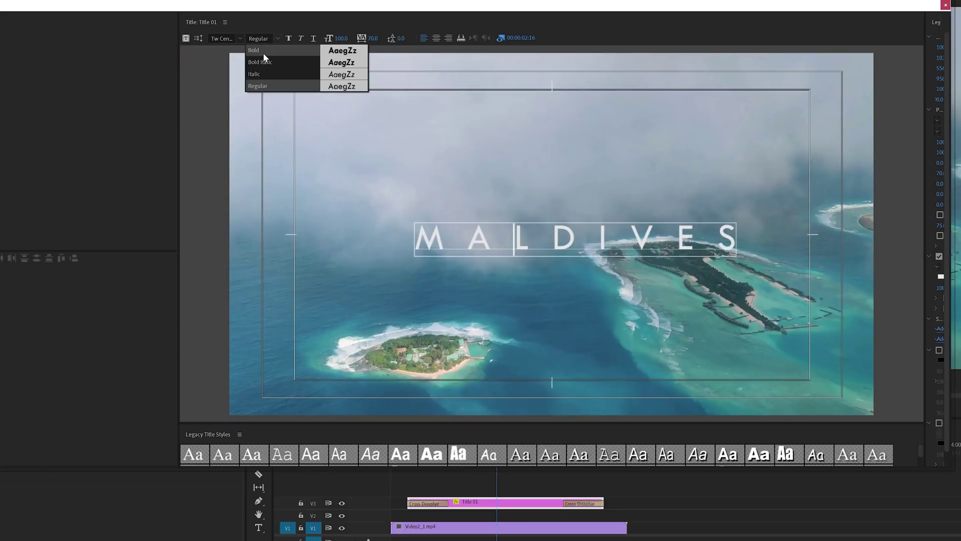
{"action": "left_click", "coordinate": [263, 51]}
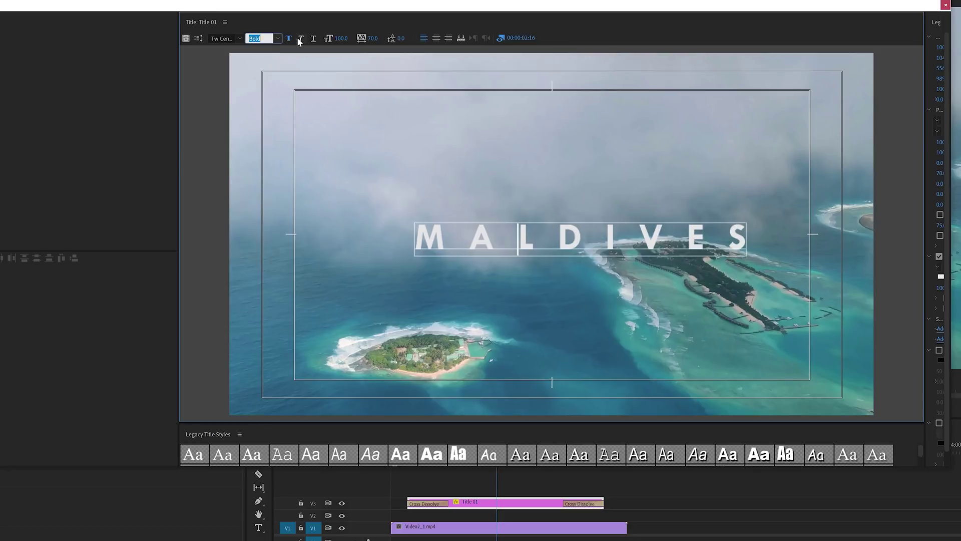
Centre MALDIVES horizontally and vertically, then close the Legacy Title window
{"action": "left_click", "coordinate": [571, 235]}
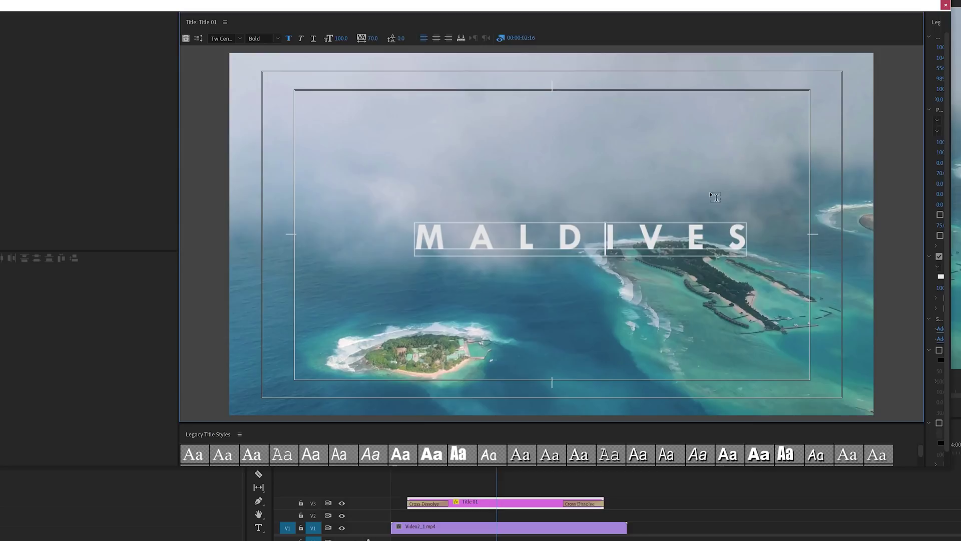
{"action": "right_click", "coordinate": [611, 226]}
{"action": "mouse_move", "coordinate": [690, 386]}
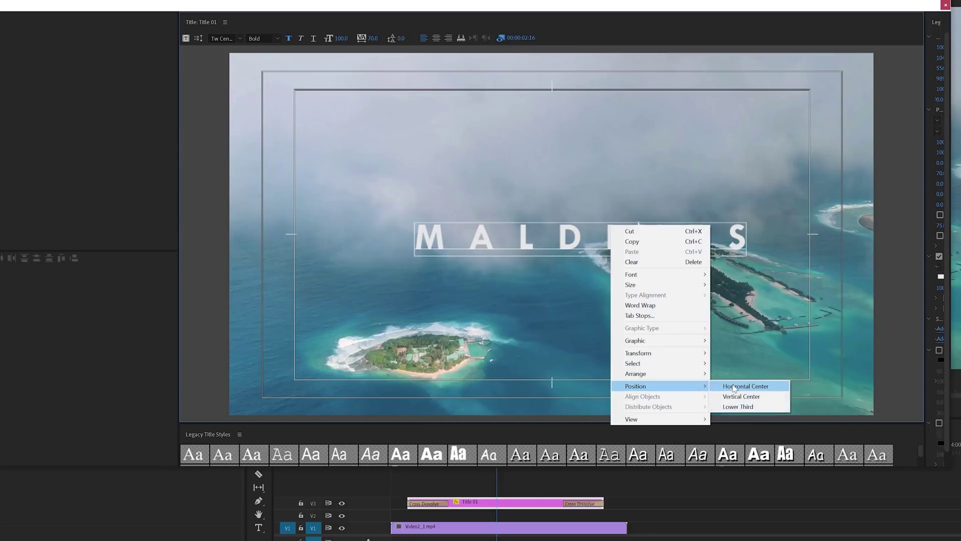
{"action": "left_click", "coordinate": [736, 386]}
{"action": "right_click", "coordinate": [535, 219]}
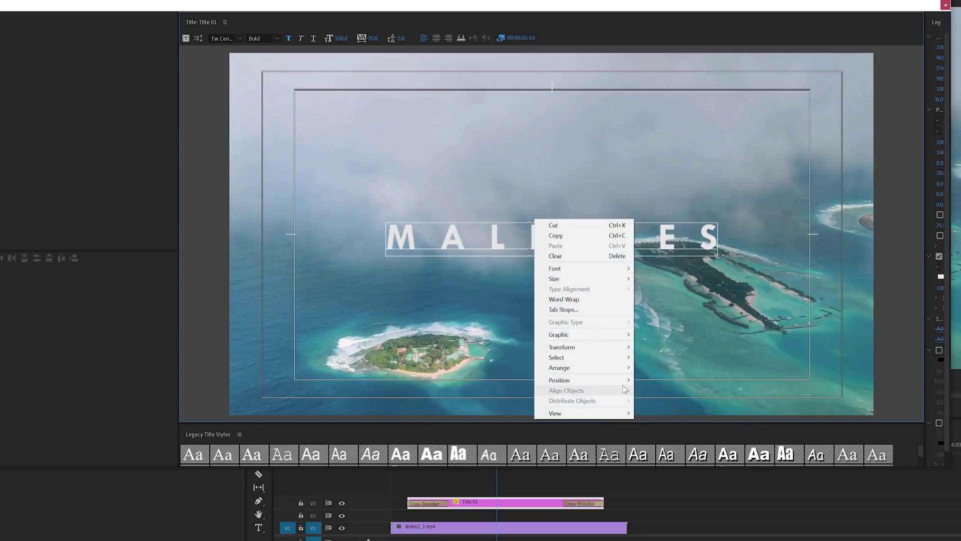
{"action": "mouse_move", "coordinate": [621, 380]}
{"action": "left_click", "coordinate": [666, 389]}
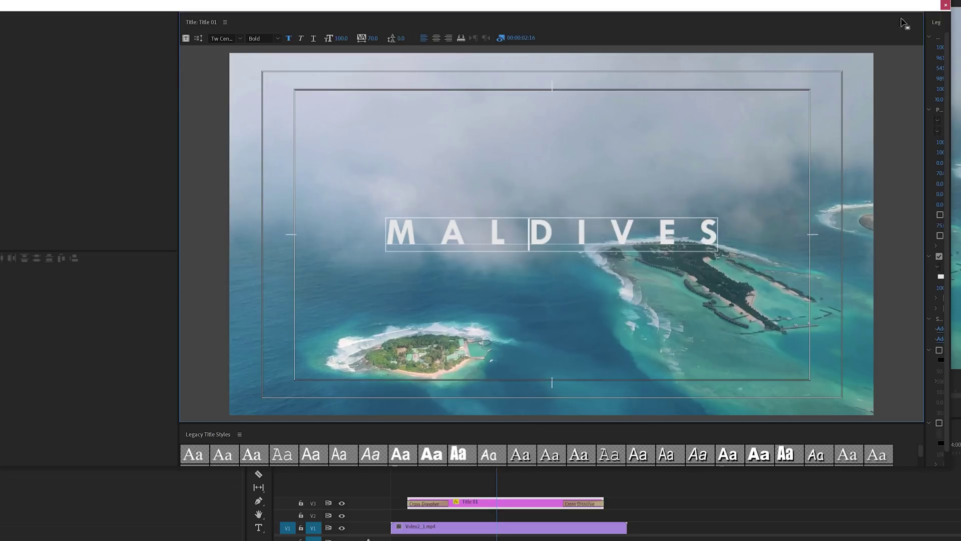
{"action": "left_click", "coordinate": [945, 6]}
{"action": "left_click_drag", "start_coordinate": [504, 450], "coordinate": [511, 431]}
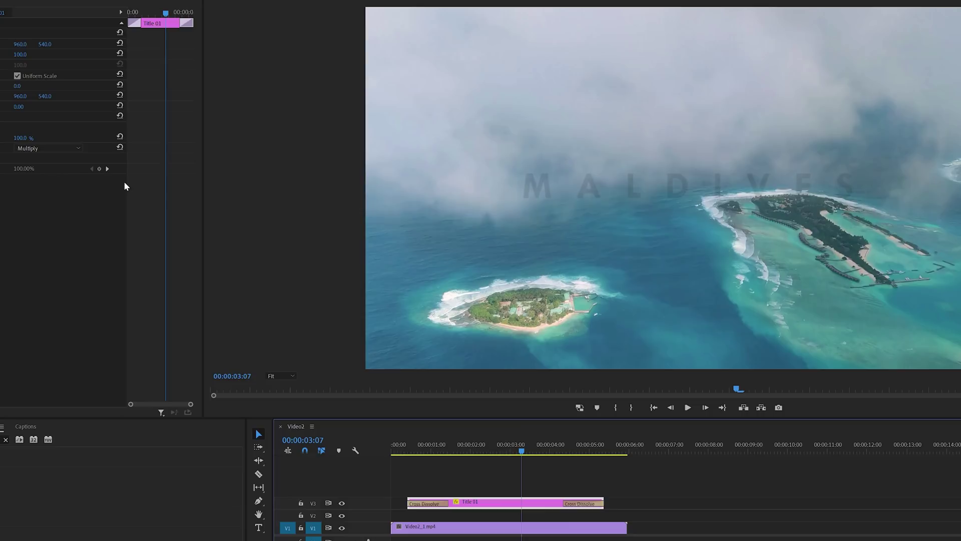
Set the title's blend mode to Soft Light and its scale to 108
{"action": "left_click", "coordinate": [76, 147]}
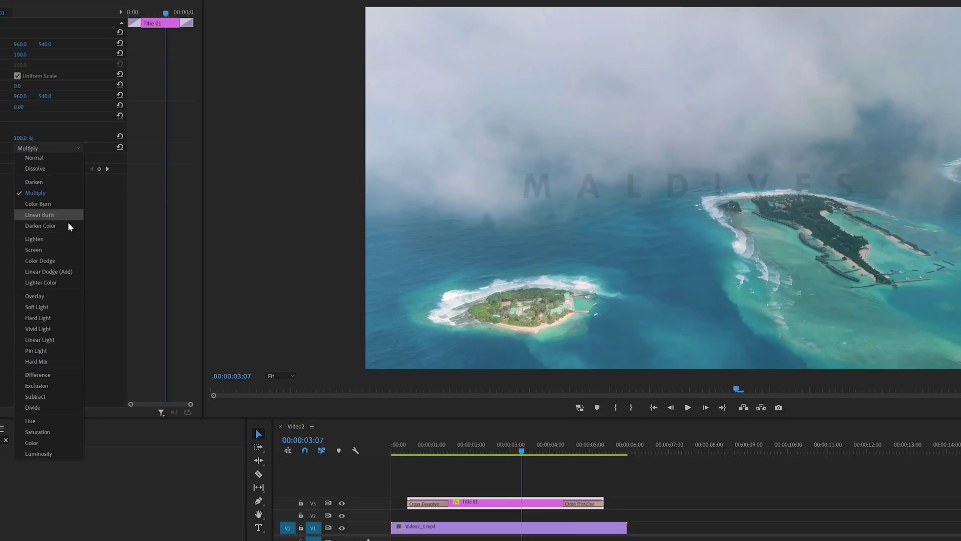
{"action": "left_click", "coordinate": [55, 306]}
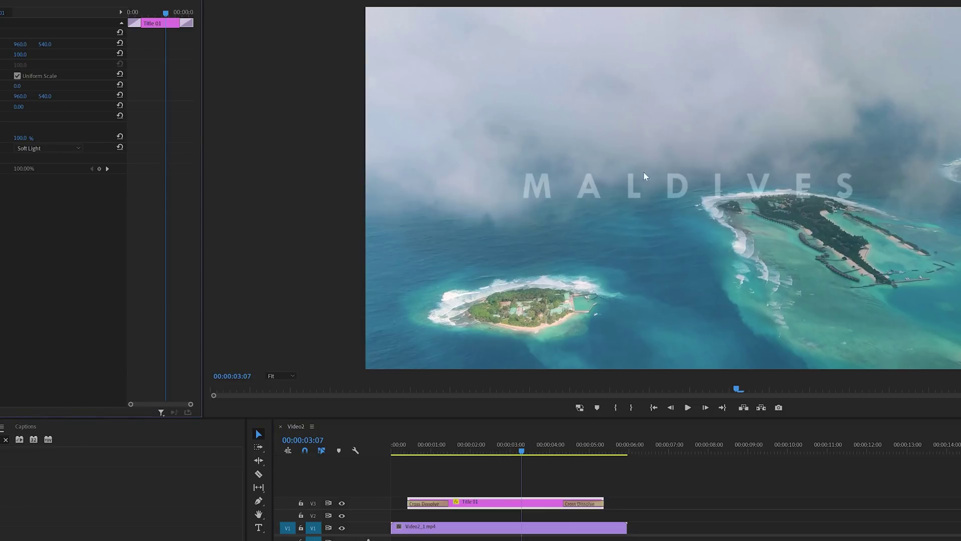
{"action": "left_click_drag", "start_coordinate": [20, 54], "coordinate": [50, 92]}
{"action": "left_click", "coordinate": [28, 56]}
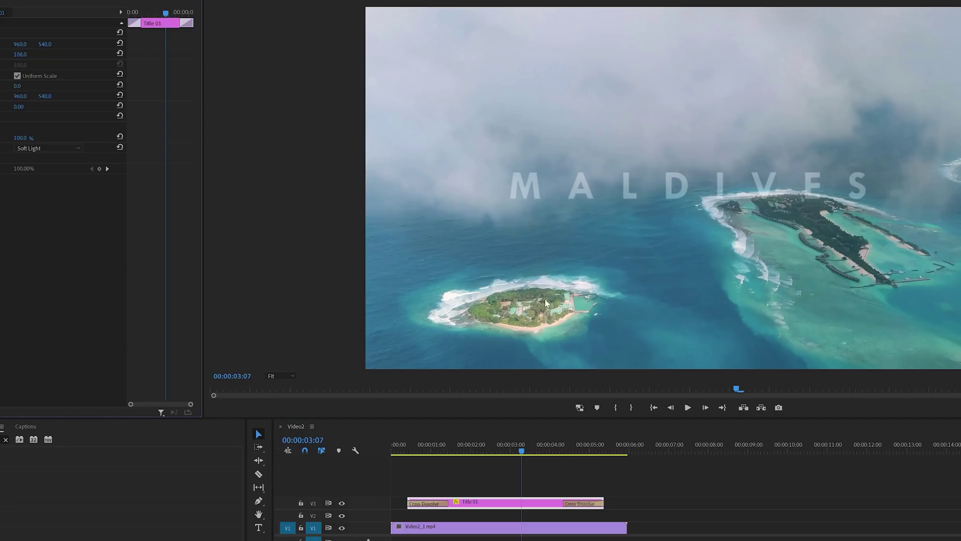
Play back the title over the footage and lower its opacity to 65%
{"action": "left_click", "coordinate": [472, 453]}
{"action": "key", "text": "Home"}
{"action": "key", "text": "space"}
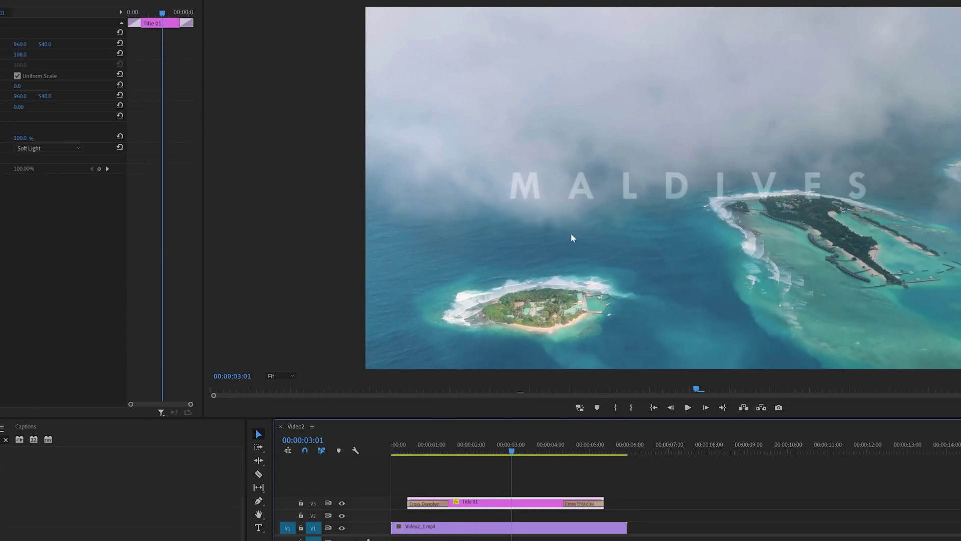
{"action": "mouse_move", "coordinate": [519, 452]}
{"action": "left_mouse_down"}
{"action": "mouse_move", "coordinate": [443, 453]}
{"action": "mouse_move", "coordinate": [513, 453]}
{"action": "left_mouse_up"}
{"action": "mouse_move", "coordinate": [20, 137]}
{"action": "left_mouse_down"}
{"action": "mouse_move", "coordinate": [2, 138]}
{"action": "mouse_move", "coordinate": [33, 138]}
{"action": "left_mouse_up"}
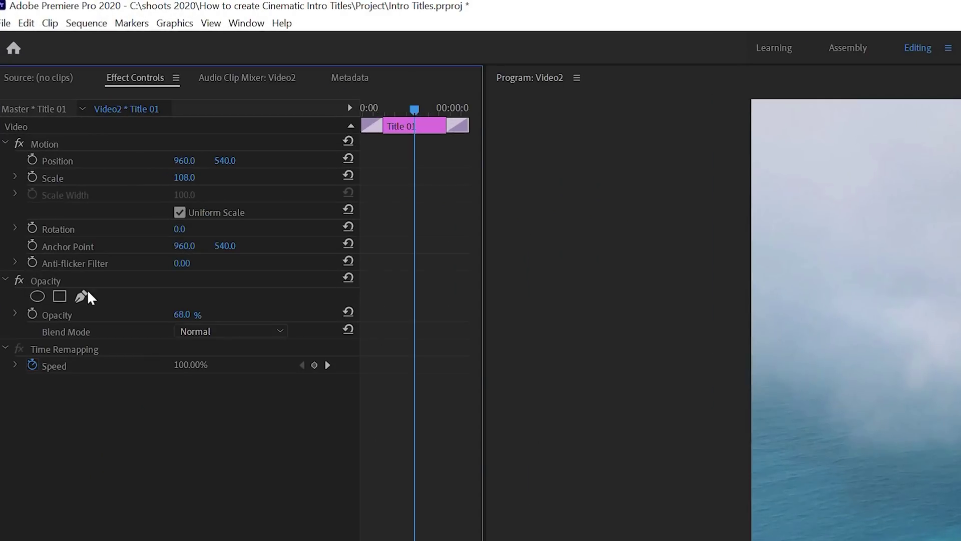
Draw a closed freehand bezier mask around the MALDIVES letters
{"action": "left_click", "coordinate": [85, 295]}
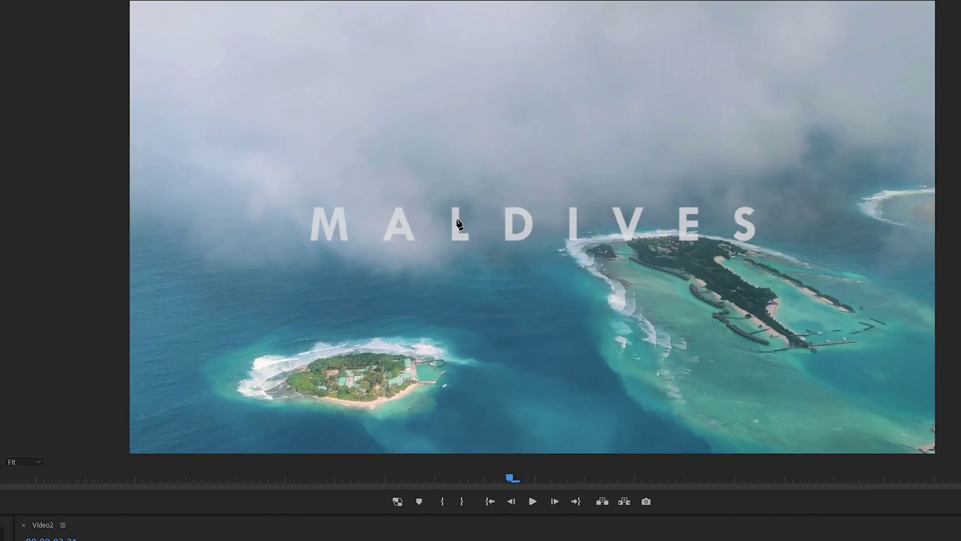
{"action": "left_click", "coordinate": [457, 219]}
{"action": "left_click", "coordinate": [387, 206]}
{"action": "left_click", "coordinate": [314, 196]}
{"action": "left_click", "coordinate": [303, 231]}
{"action": "left_click", "coordinate": [422, 227]}
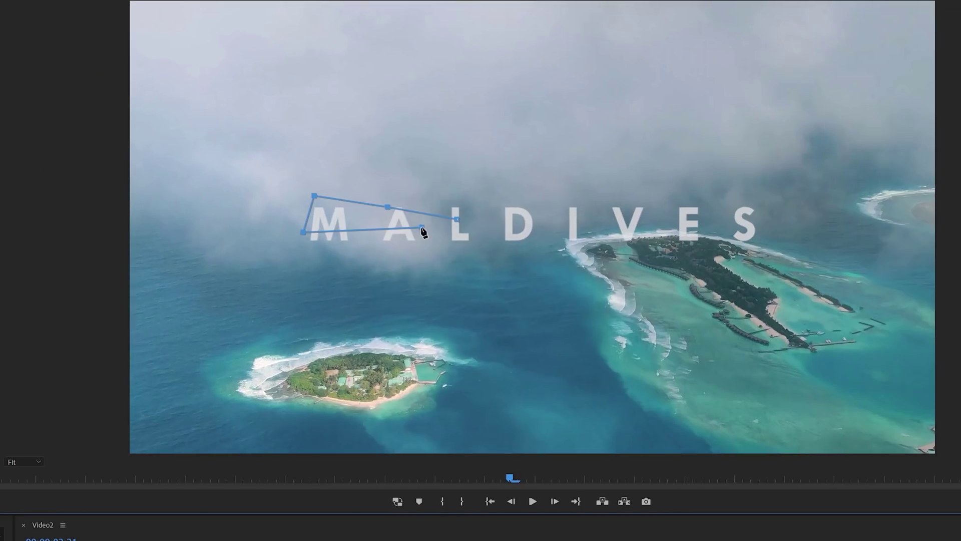
{"action": "left_click", "coordinate": [470, 245]}
{"action": "left_click", "coordinate": [568, 228]}
{"action": "left_click", "coordinate": [660, 228]}
{"action": "left_click", "coordinate": [742, 258]}
{"action": "left_click", "coordinate": [732, 222]}
{"action": "left_click", "coordinate": [747, 166]}
{"action": "left_click", "coordinate": [675, 211]}
{"action": "left_click", "coordinate": [522, 208]}
{"action": "left_click", "coordinate": [500, 160]}
{"action": "left_click", "coordinate": [456, 218]}
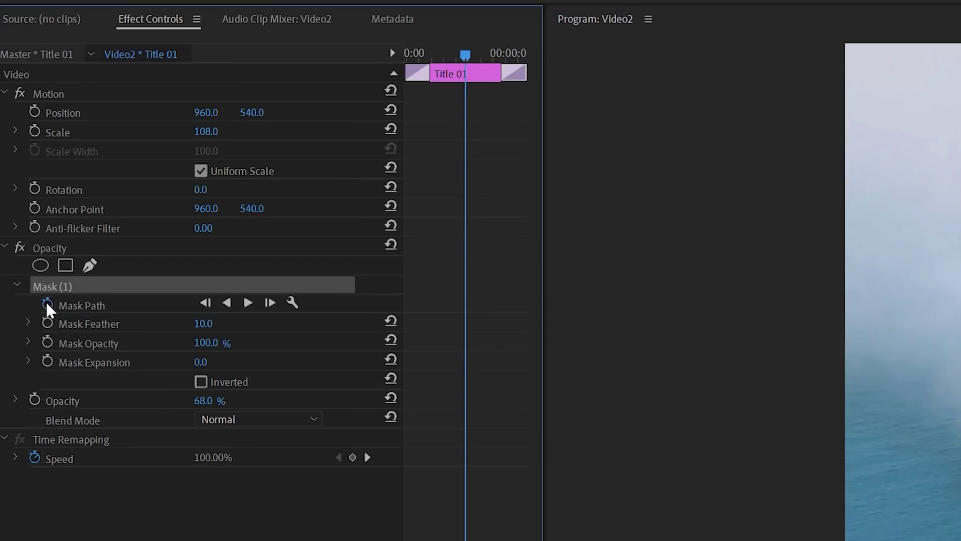
Enable Mask Path keyframing and show the mask outline
{"action": "left_click", "coordinate": [27, 177]}
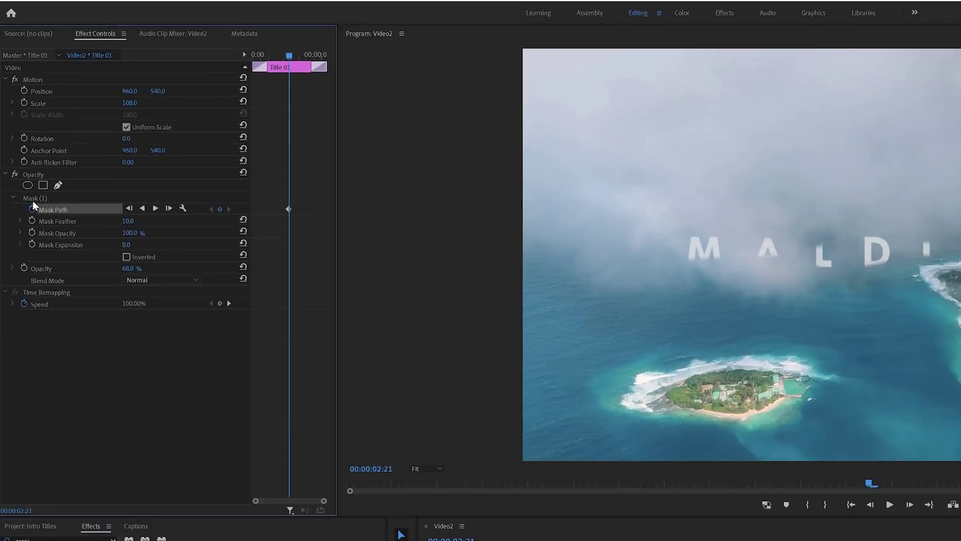
{"action": "left_click", "coordinate": [33, 199]}
{"action": "left_click", "coordinate": [500, 459]}
Delete the cross dissolves at both the start and end of Title 01
{"action": "left_click_drag", "start_coordinate": [502, 424], "coordinate": [428, 426]}
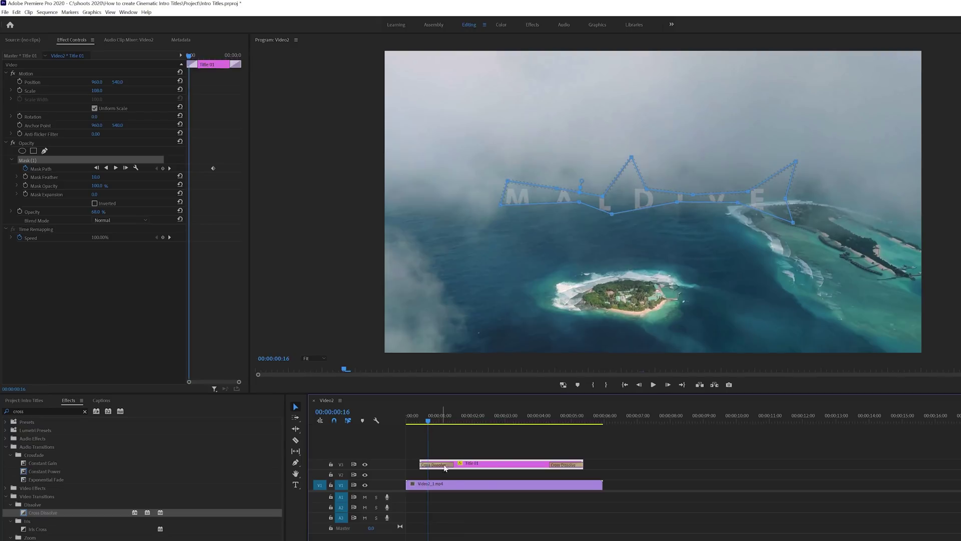
{"action": "left_click", "coordinate": [446, 465]}
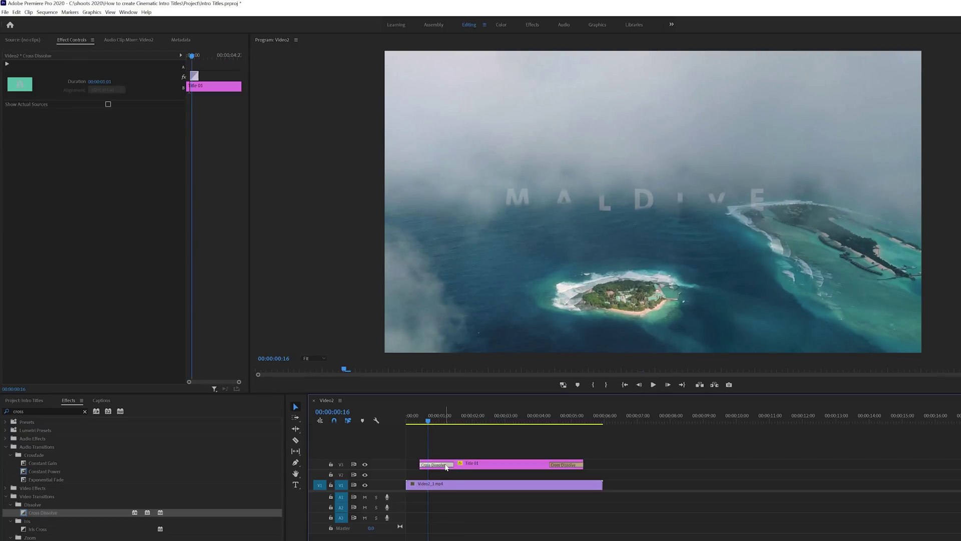
{"action": "key", "text": "Delete"}
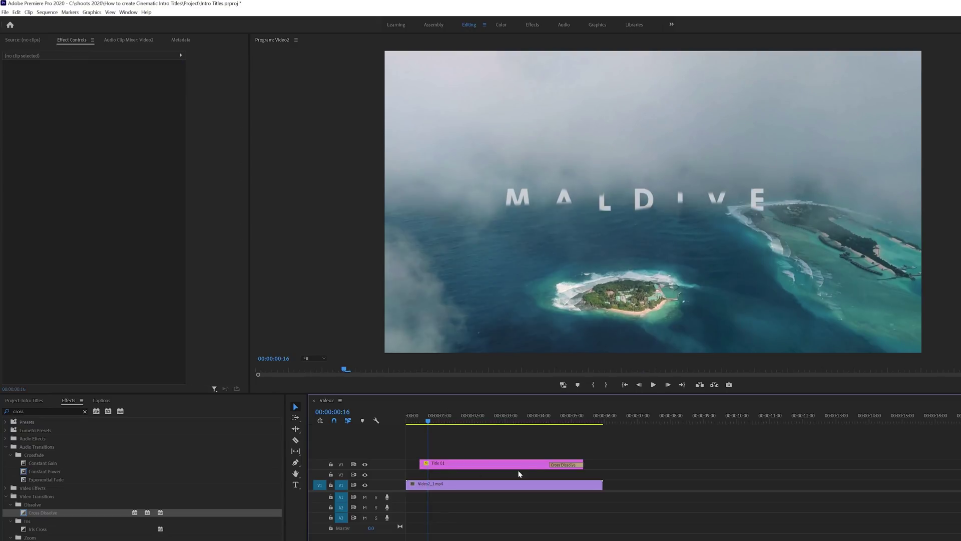
{"action": "left_click", "coordinate": [560, 466]}
{"action": "key", "text": "Delete"}
{"action": "left_click", "coordinate": [476, 465]}
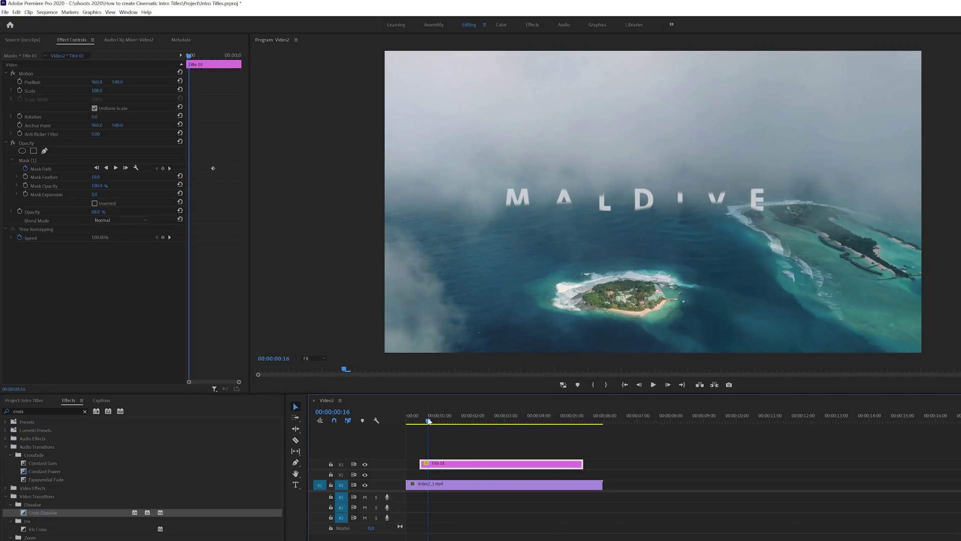
At 00:00:00:10, pull the mask points up so MALDIVES is hidden
{"action": "left_click", "coordinate": [422, 422]}
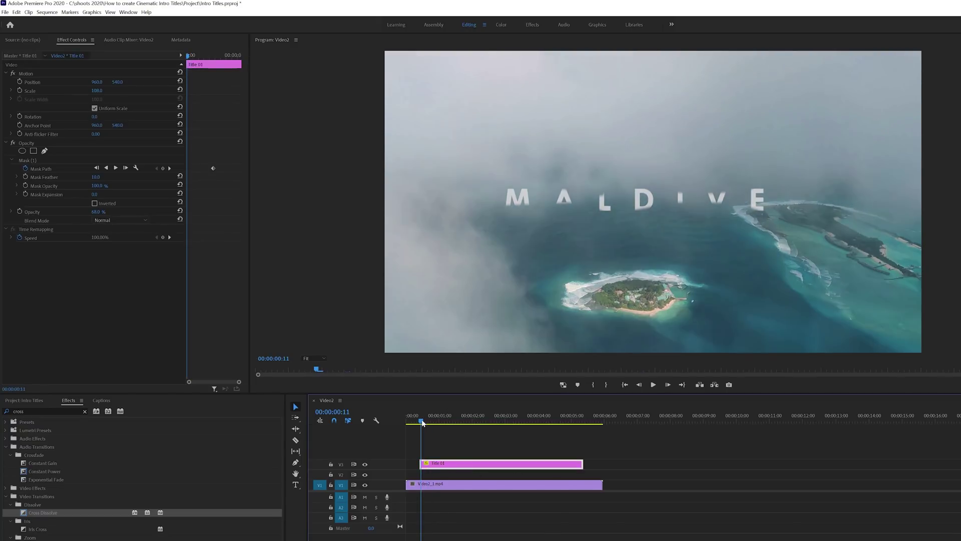
{"action": "key", "text": "Left"}
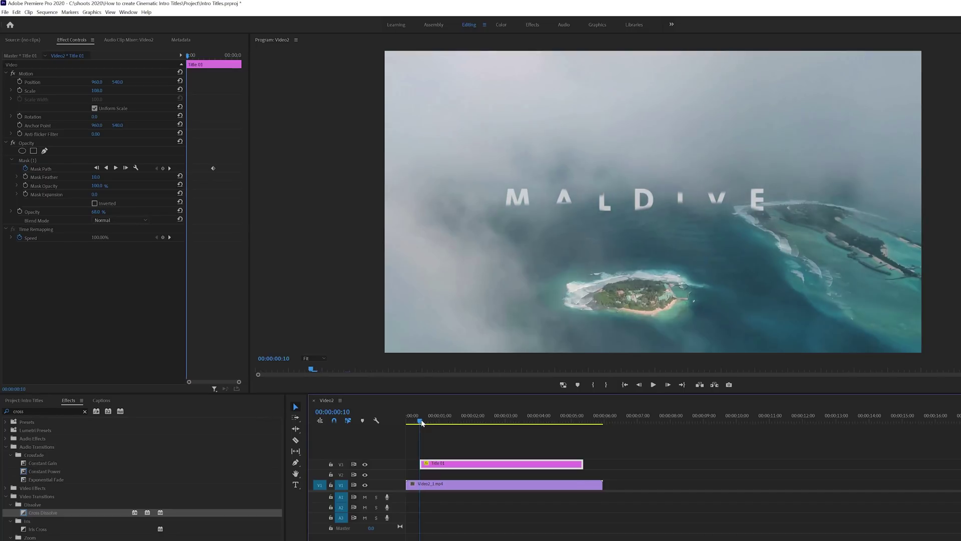
{"action": "left_click", "coordinate": [26, 161]}
{"action": "mouse_move", "coordinate": [610, 213]}
{"action": "left_mouse_down"}
{"action": "mouse_move", "coordinate": [605, 158]}
{"action": "mouse_move", "coordinate": [613, 208]}
{"action": "mouse_move", "coordinate": [576, 190]}
{"action": "mouse_move", "coordinate": [600, 199]}
{"action": "left_mouse_up"}
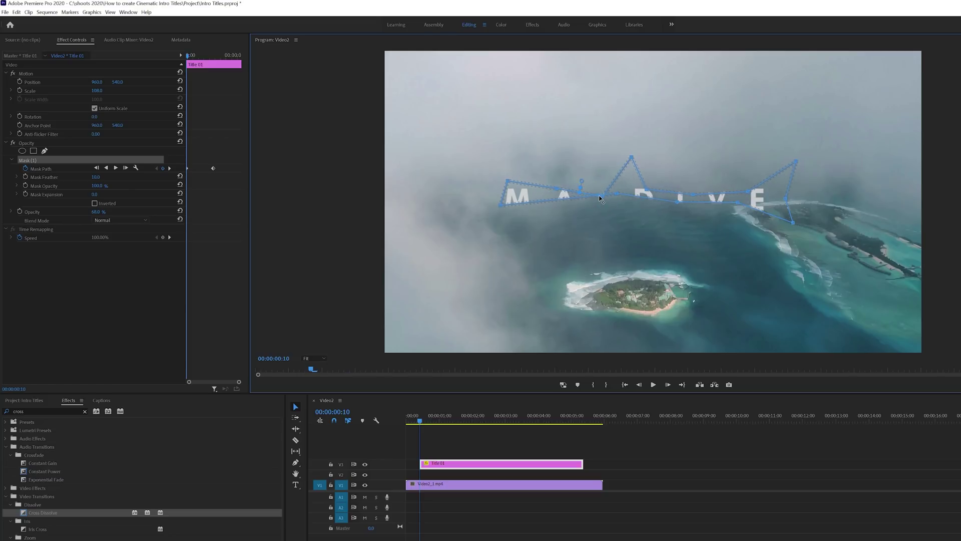
{"action": "left_click_drag", "start_coordinate": [499, 203], "coordinate": [506, 184]}
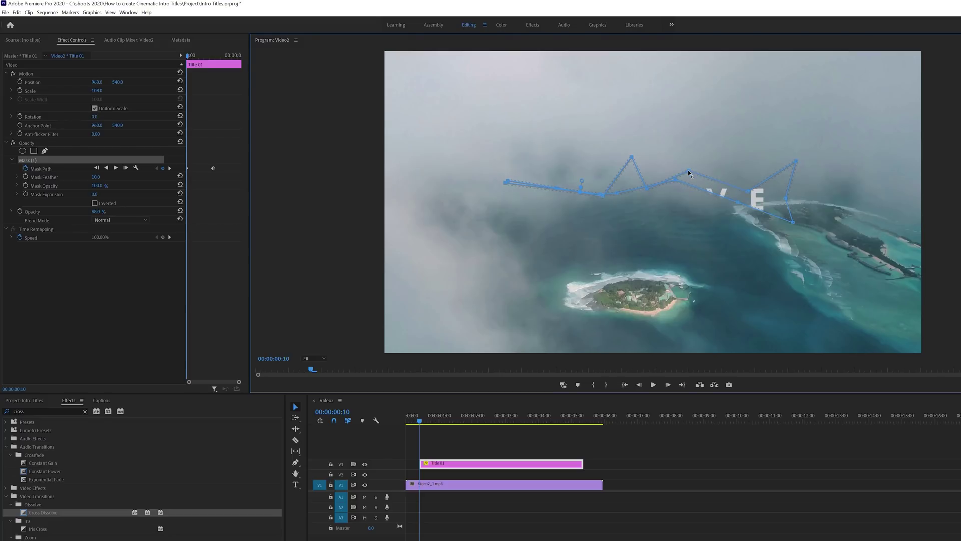
{"action": "left_click_drag", "start_coordinate": [742, 207], "coordinate": [739, 174]}
{"action": "left_click_drag", "start_coordinate": [793, 222], "coordinate": [786, 199]}
{"action": "left_click", "coordinate": [457, 467]}
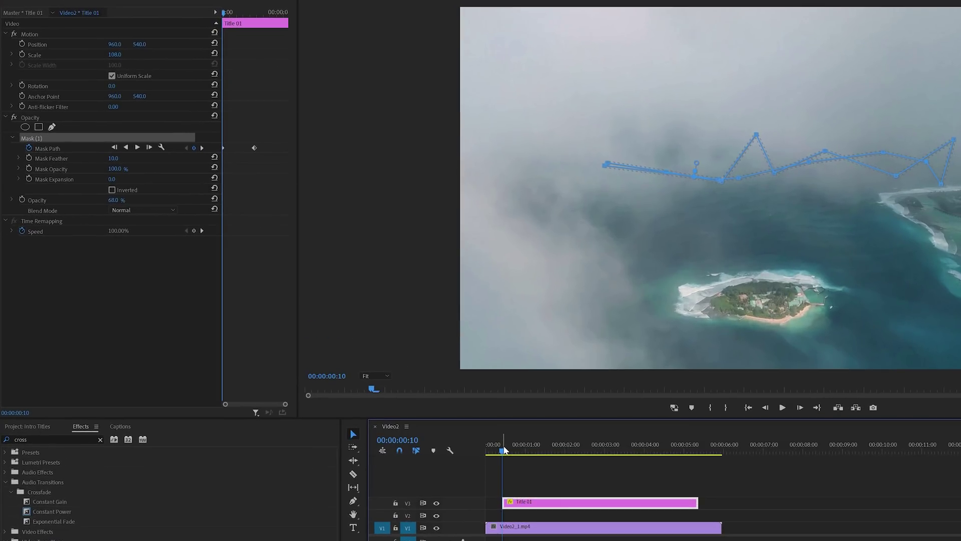
At 00:00:00:22, pull the mask's lower edge down to reveal the letters
{"action": "key", "text": "shift+Right"}
{"action": "key", "text": "shift+Right"}
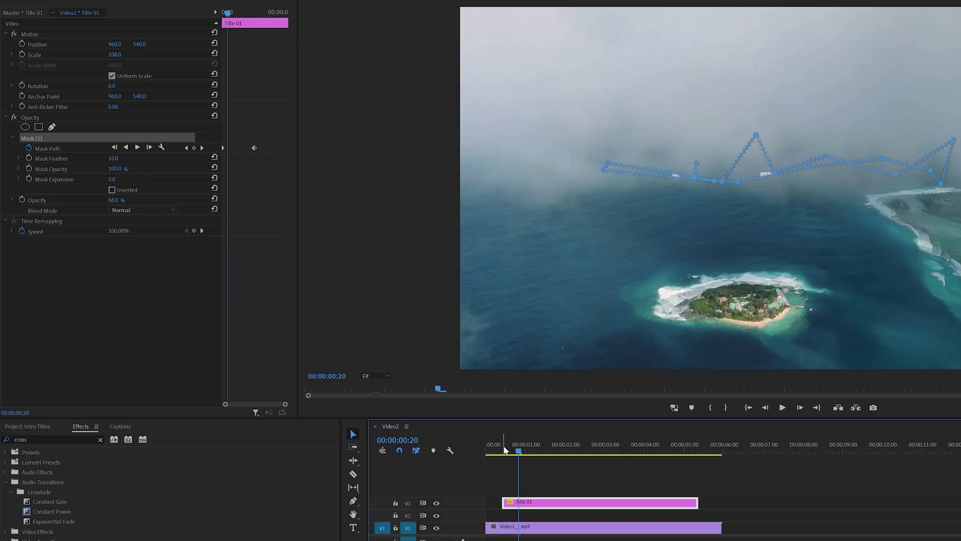
{"action": "left_click", "coordinate": [523, 453]}
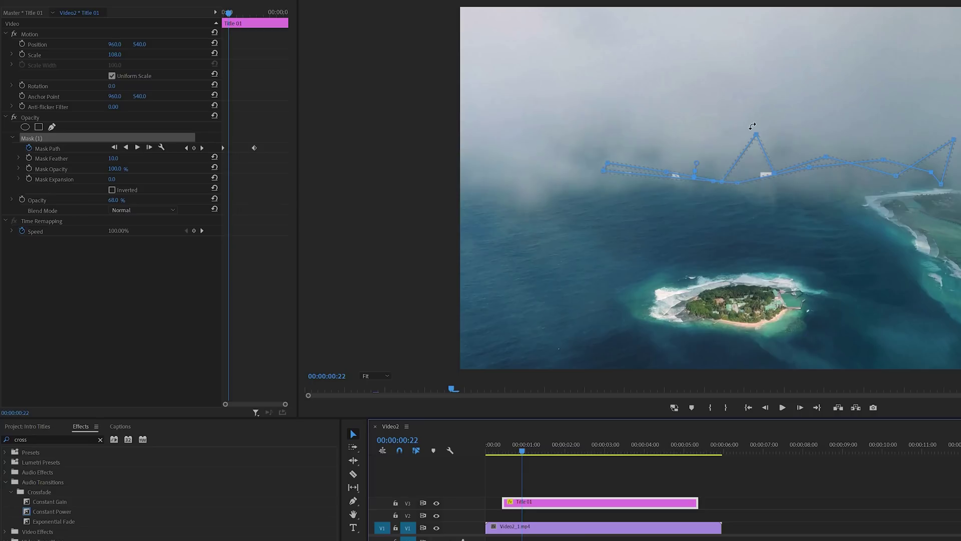
{"action": "left_click_drag", "start_coordinate": [740, 188], "coordinate": [739, 203]}
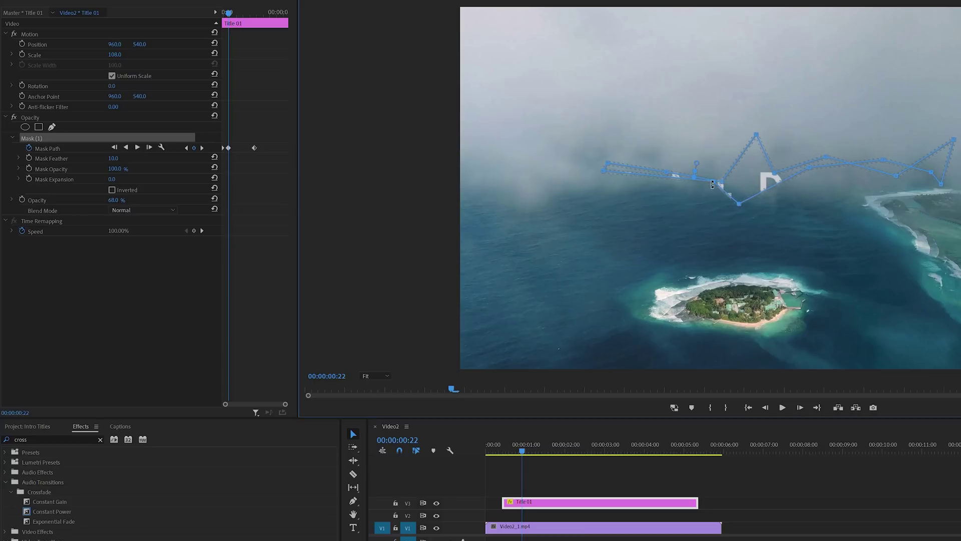
{"action": "left_click_drag", "start_coordinate": [694, 176], "coordinate": [685, 202]}
{"action": "left_click_drag", "start_coordinate": [810, 167], "coordinate": [825, 191]}
{"action": "left_click_drag", "start_coordinate": [896, 175], "coordinate": [872, 186]}
{"action": "left_click_drag", "start_coordinate": [775, 173], "coordinate": [767, 181]}
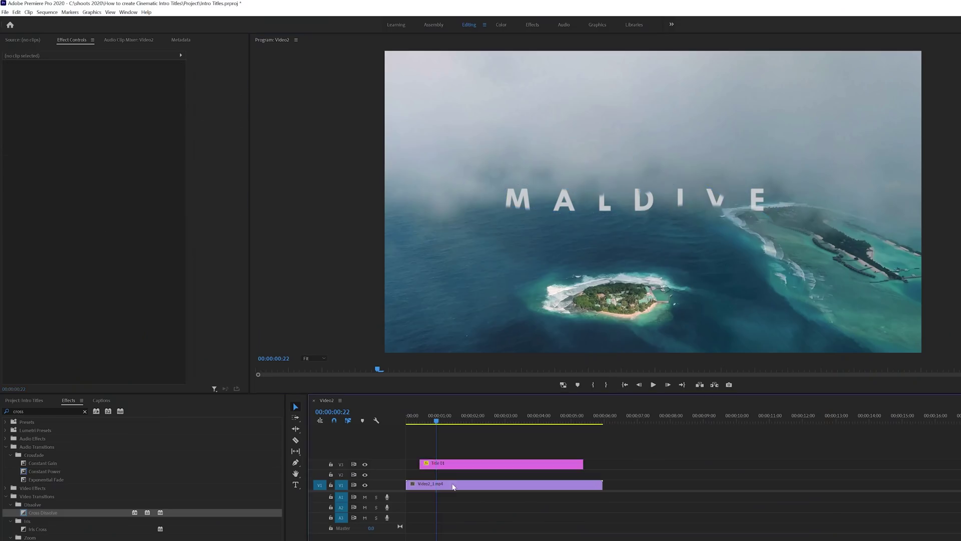
{"action": "left_click", "coordinate": [453, 486]}
{"action": "left_click_drag", "start_coordinate": [436, 421], "coordinate": [418, 423]}
{"action": "key", "text": "space"}
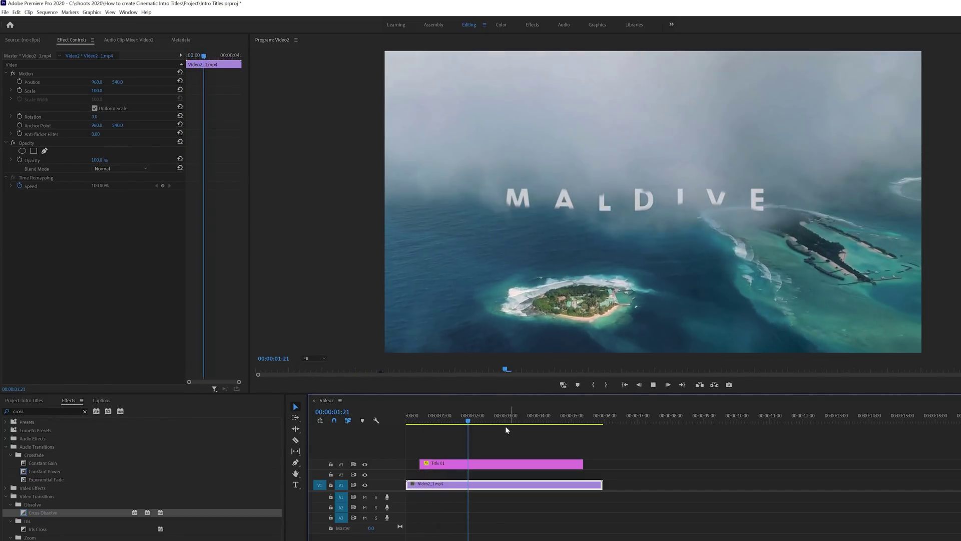
{"action": "left_click_drag", "start_coordinate": [464, 422], "coordinate": [436, 419]}
{"action": "left_click", "coordinate": [450, 465]}
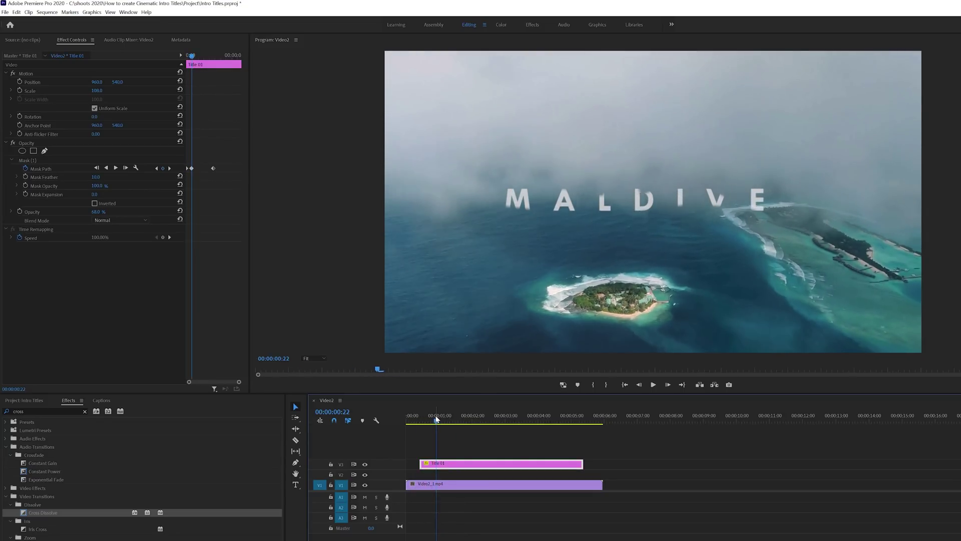
Play the reveal and move the Mask Path keyframe onto the current frame
{"action": "key", "text": "space"}
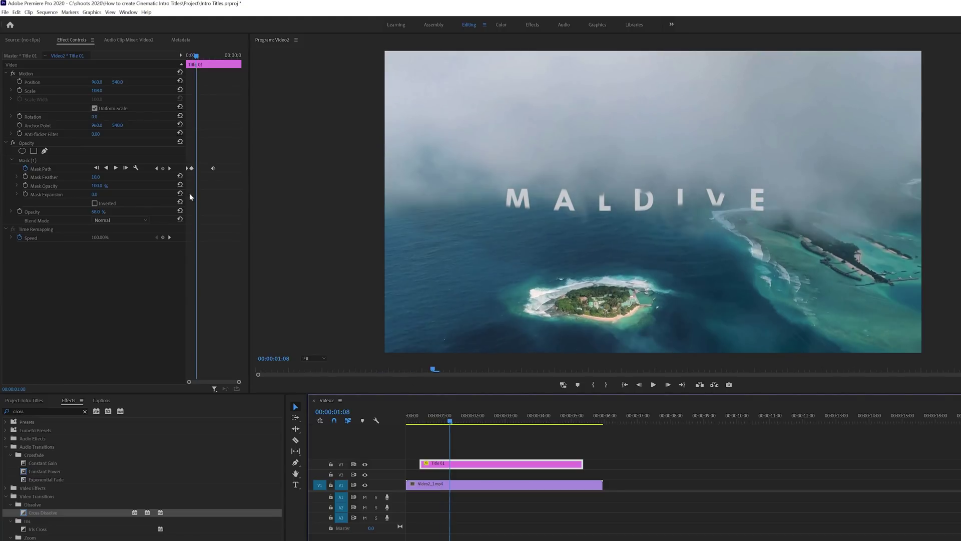
{"action": "left_click_drag", "start_coordinate": [214, 169], "coordinate": [196, 167]}
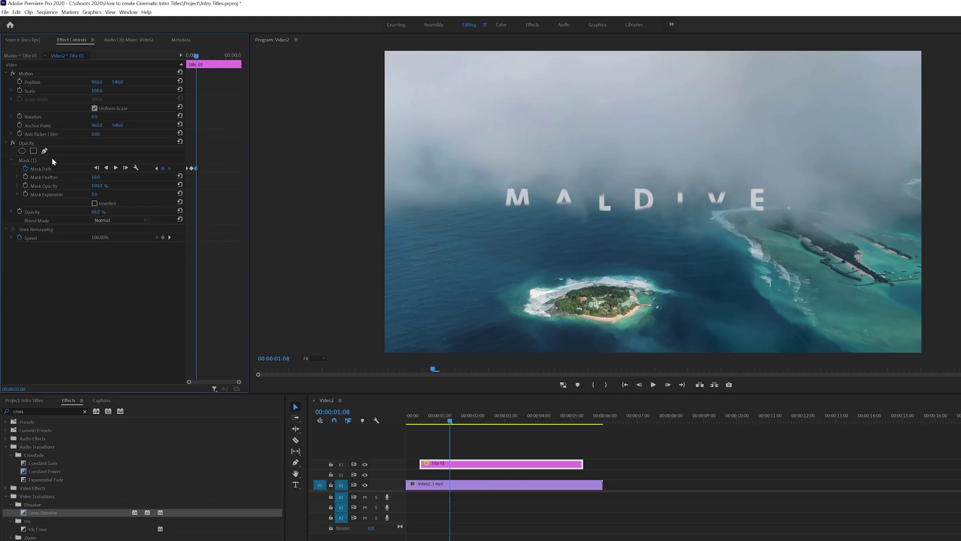
{"action": "left_click", "coordinate": [33, 164]}
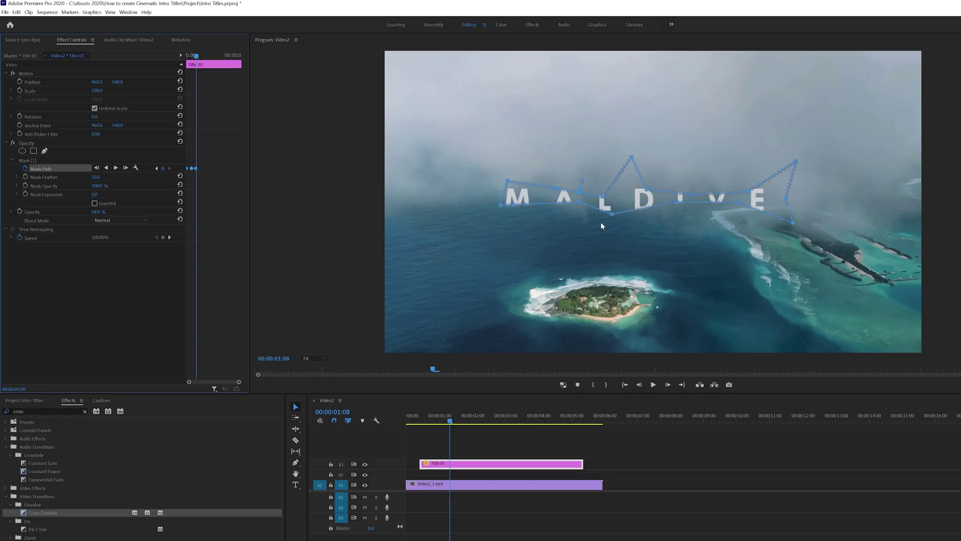
Drag the mask vertices above and below the letters so the mask encloses all of MALDIVES
{"action": "left_click_drag", "start_coordinate": [616, 215], "coordinate": [616, 229]}
{"action": "left_click_drag", "start_coordinate": [576, 205], "coordinate": [538, 267]}
{"action": "left_click_drag", "start_coordinate": [501, 205], "coordinate": [484, 226]}
{"action": "left_click_drag", "start_coordinate": [581, 180], "coordinate": [581, 132]}
{"action": "left_click_drag", "start_coordinate": [678, 202], "coordinate": [695, 248]}
{"action": "left_click_drag", "start_coordinate": [739, 202], "coordinate": [749, 247]}
{"action": "left_click_drag", "start_coordinate": [707, 203], "coordinate": [687, 130]}
{"action": "left_click_drag", "start_coordinate": [748, 192], "coordinate": [750, 139]}
{"action": "left_click_drag", "start_coordinate": [648, 189], "coordinate": [647, 131]}
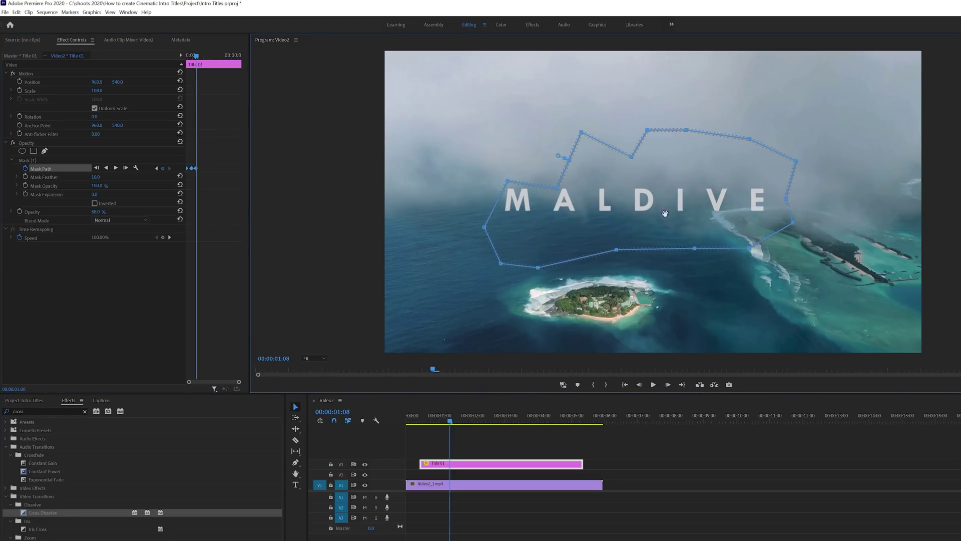
{"action": "mouse_move", "coordinate": [448, 422]}
{"action": "left_mouse_down"}
{"action": "mouse_move", "coordinate": [461, 421]}
{"action": "mouse_move", "coordinate": [424, 422]}
{"action": "mouse_move", "coordinate": [436, 422]}
{"action": "left_mouse_up"}
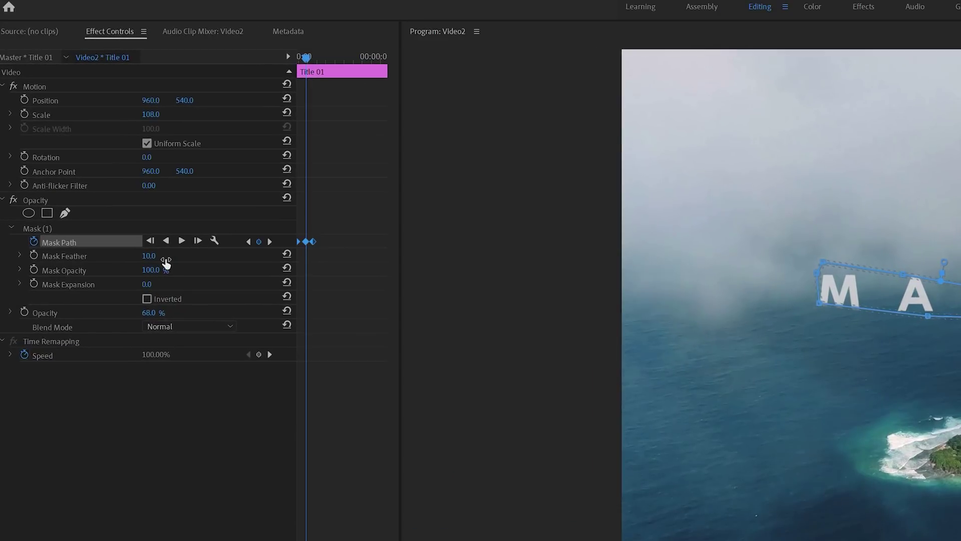
Raise the mask feather to about 101 and preview the reveal
{"action": "left_click_drag", "start_coordinate": [154, 259], "coordinate": [202, 259]}
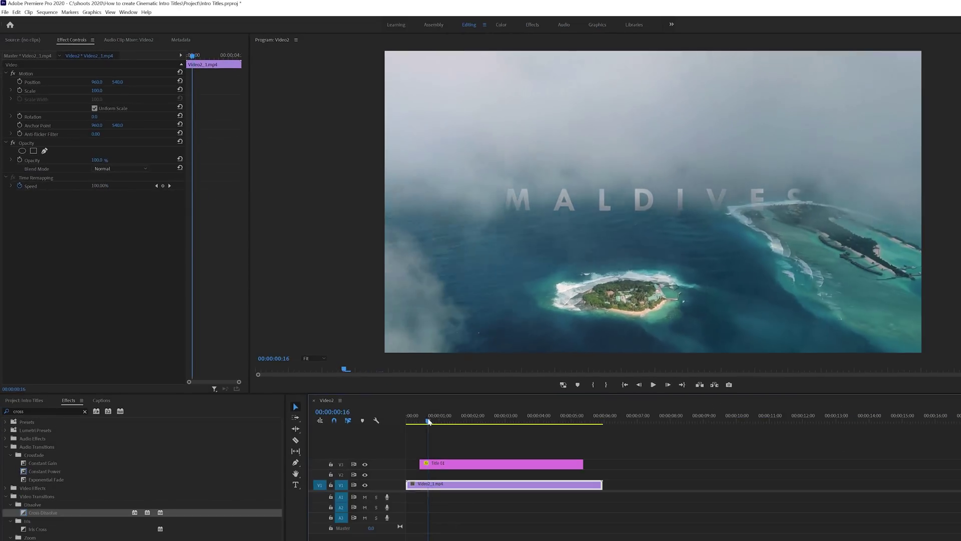
{"action": "left_click_drag", "start_coordinate": [426, 422], "coordinate": [415, 423]}
{"action": "key", "text": "space"}
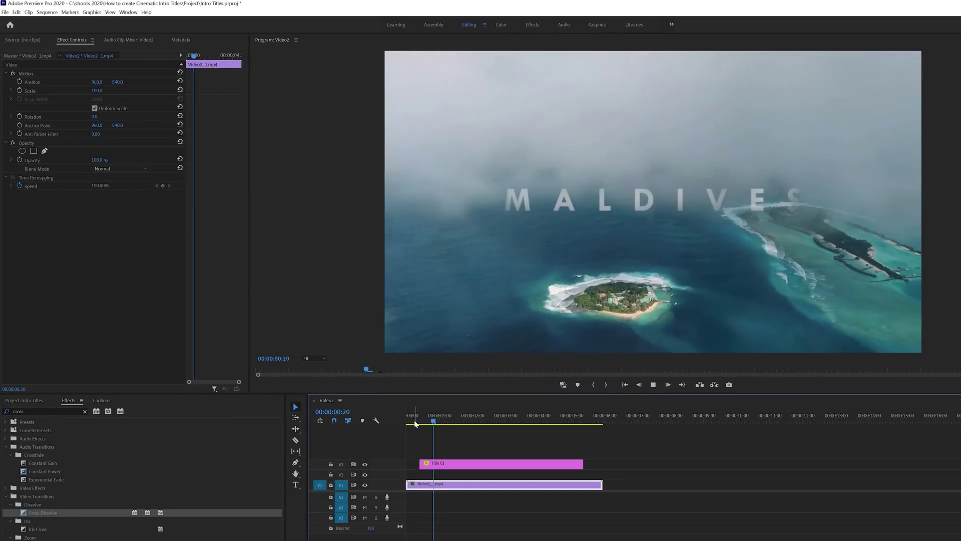
{"action": "key", "text": "space"}
Spread the Mask Path keyframes further apart for a slower reveal
{"action": "left_click", "coordinate": [447, 468]}
{"action": "left_click_drag", "start_coordinate": [445, 423], "coordinate": [416, 428]}
{"action": "key", "text": "space"}
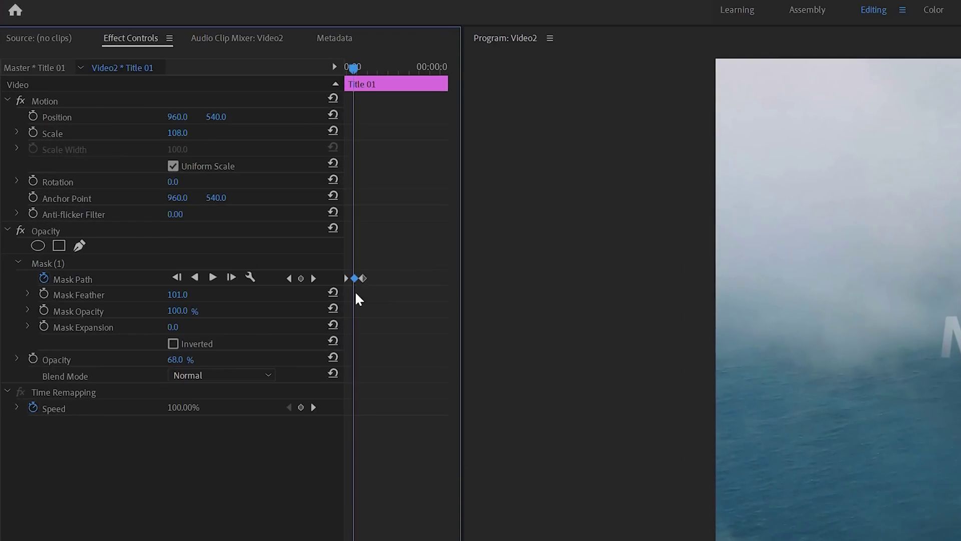
{"action": "mouse_move", "coordinate": [363, 278]}
{"action": "left_mouse_down"}
{"action": "mouse_move", "coordinate": [410, 275]}
{"action": "mouse_move", "coordinate": [367, 277]}
{"action": "mouse_move", "coordinate": [378, 279]}
{"action": "left_mouse_up"}
{"action": "mouse_move", "coordinate": [413, 423]}
{"action": "left_mouse_down"}
{"action": "mouse_move", "coordinate": [451, 425]}
{"action": "mouse_move", "coordinate": [422, 422]}
{"action": "left_mouse_up"}
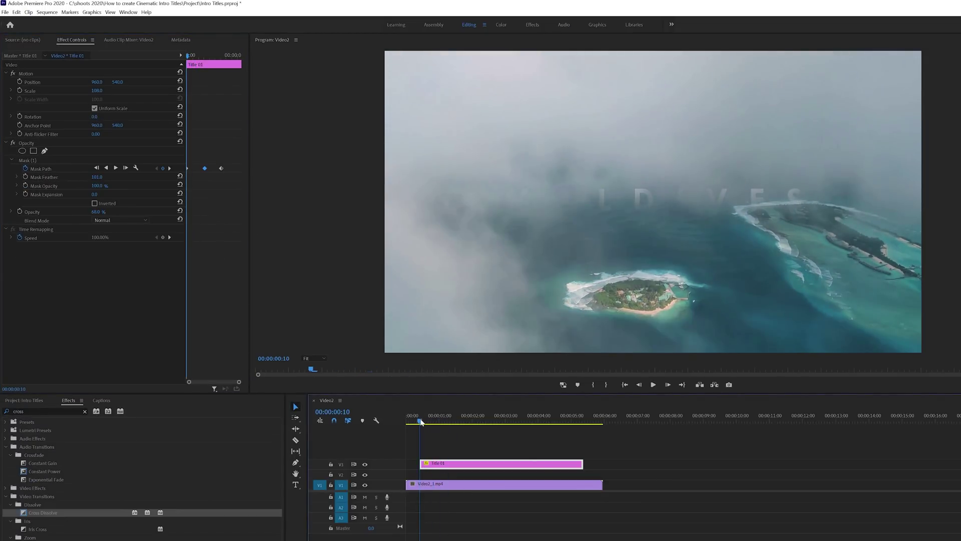
Move the Mask (1) outline up so it starts higher above the MALDIVES title, and preview
{"action": "left_click", "coordinate": [210, 193]}
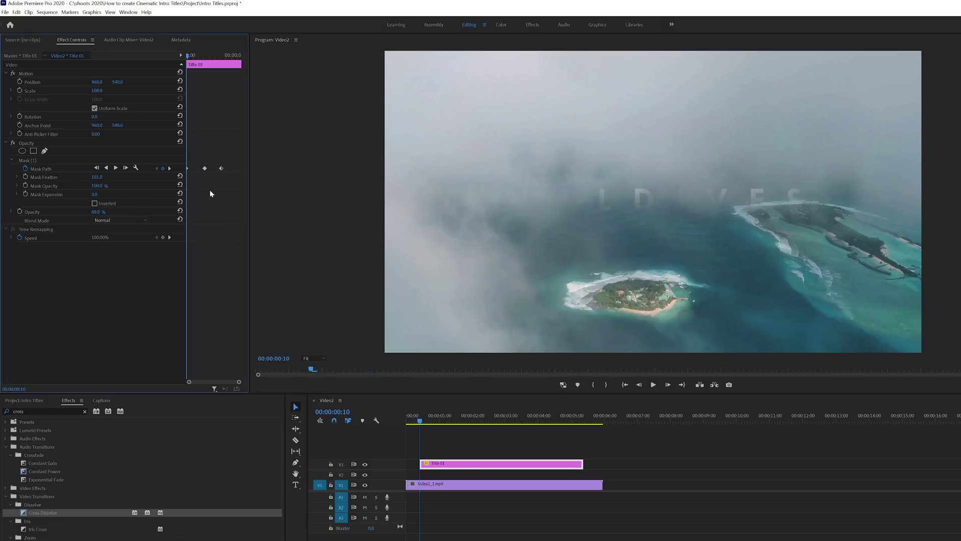
{"action": "left_click", "coordinate": [32, 159]}
{"action": "left_click_drag", "start_coordinate": [620, 181], "coordinate": [622, 112]}
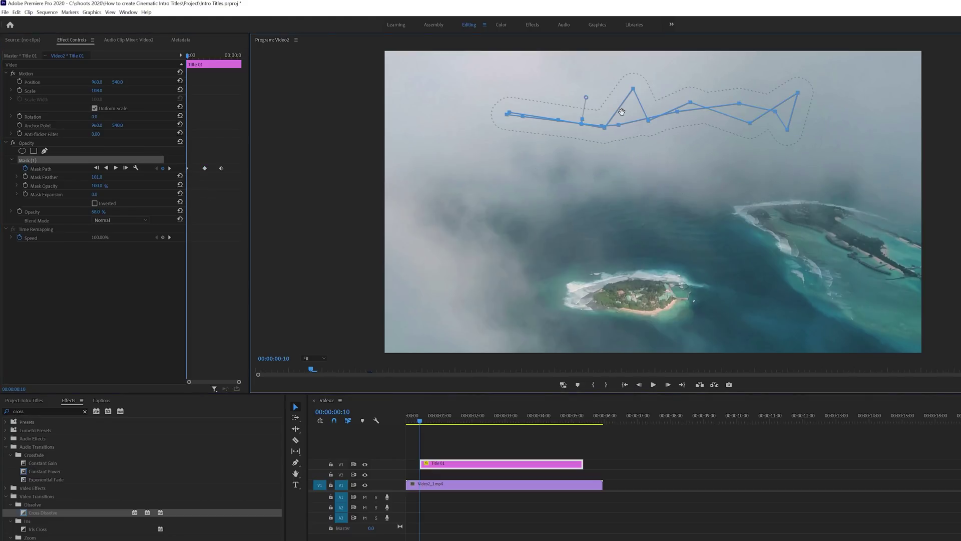
{"action": "key", "text": "space"}
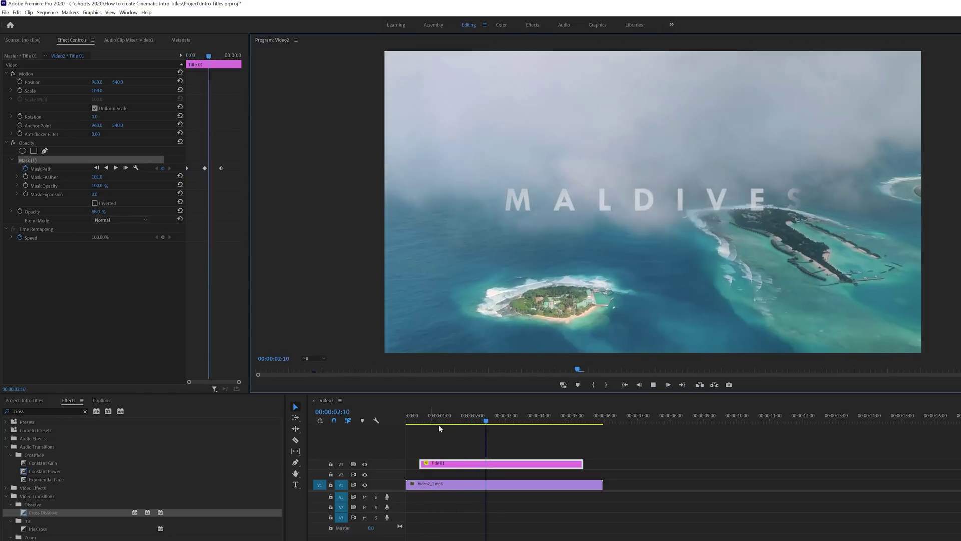
Shift the later Mask Path keyframe right for a slower reveal, then replay it
{"action": "left_click", "coordinate": [506, 453]}
{"action": "left_click", "coordinate": [529, 463]}
{"action": "mouse_move", "coordinate": [222, 172]}
{"action": "left_mouse_down"}
{"action": "mouse_move", "coordinate": [239, 171]}
{"action": "mouse_move", "coordinate": [216, 171]}
{"action": "left_mouse_up"}
{"action": "left_click_drag", "start_coordinate": [499, 417], "coordinate": [420, 422]}
{"action": "key", "text": "space"}
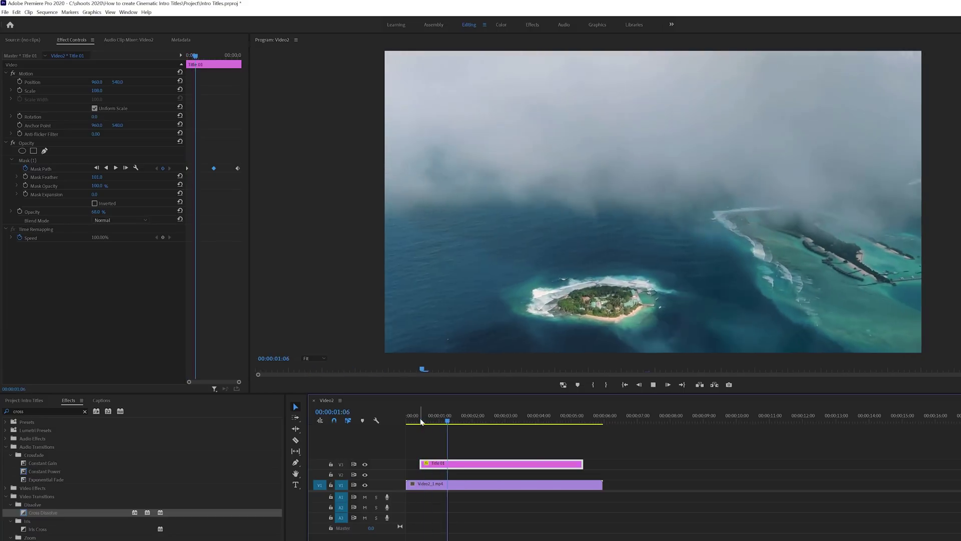
{"action": "left_click", "coordinate": [493, 416]}
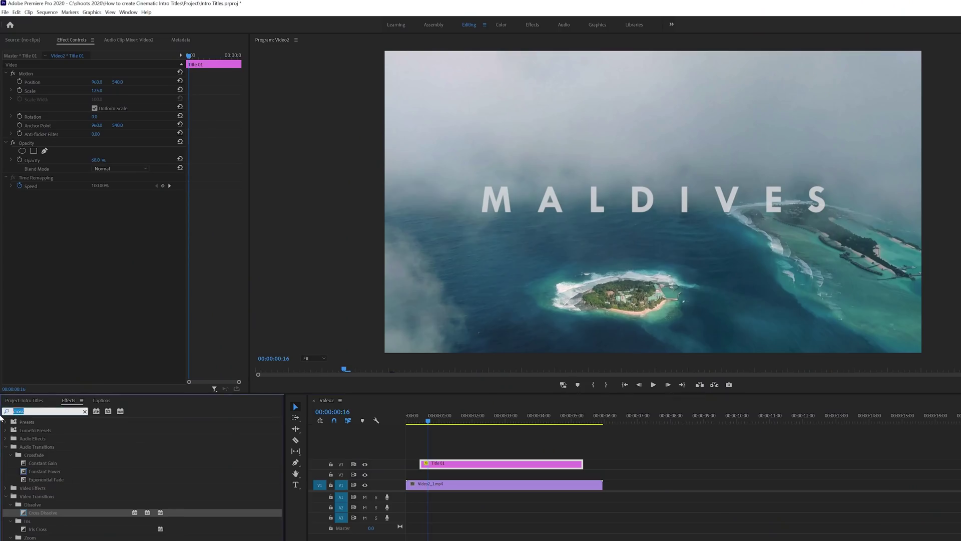
Apply Crop to Title 01 and keyframe its Right amount, raising it to 77% at 00:00:00:11
{"action": "type", "text": "crop"}
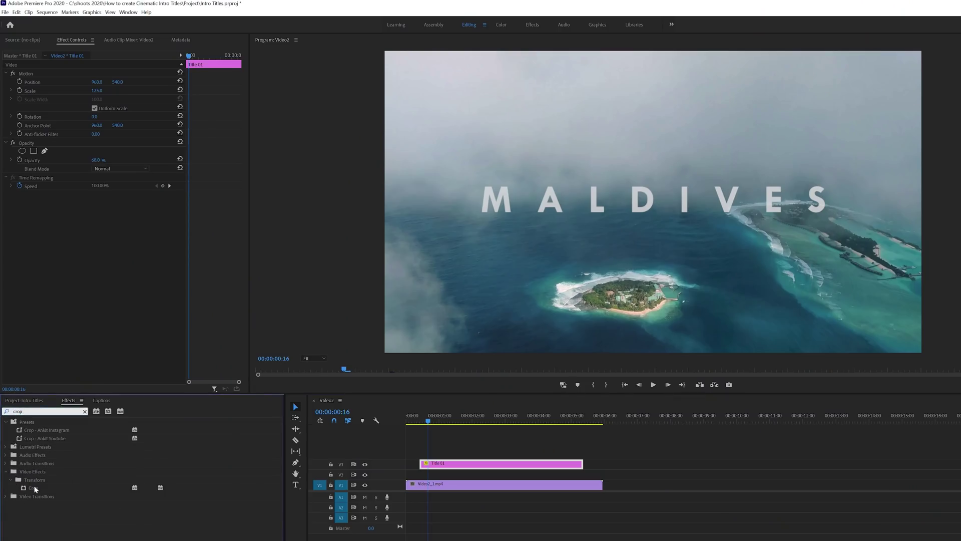
{"action": "left_click_drag", "start_coordinate": [35, 488], "coordinate": [458, 463]}
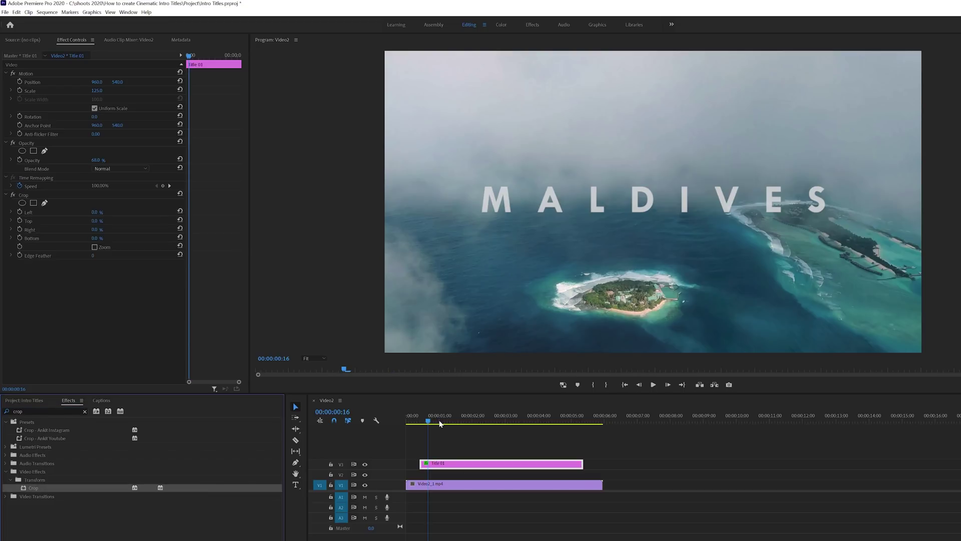
{"action": "left_click_drag", "start_coordinate": [428, 424], "coordinate": [420, 423]}
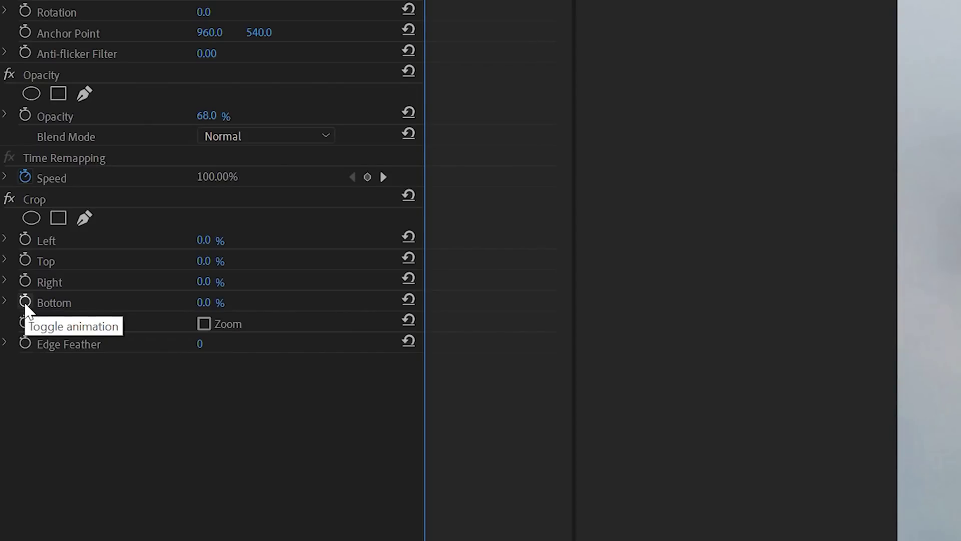
{"action": "left_click", "coordinate": [25, 280]}
{"action": "left_click_drag", "start_coordinate": [220, 284], "coordinate": [240, 284]}
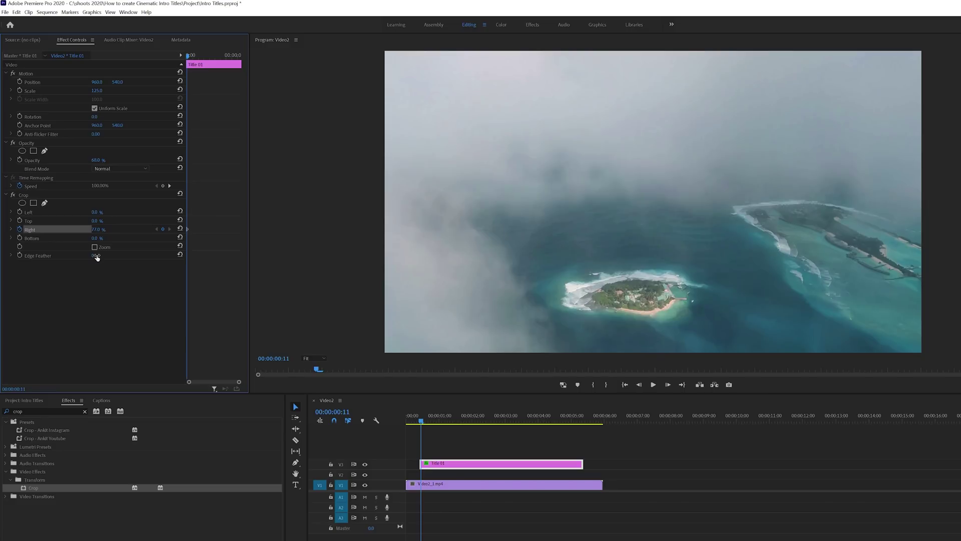
Raise the Right crop to 100% so the title is fully hidden, and preview
{"action": "left_click_drag", "start_coordinate": [96, 230], "coordinate": [120, 230]}
{"action": "left_click", "coordinate": [421, 423]}
{"action": "key", "text": "space"}
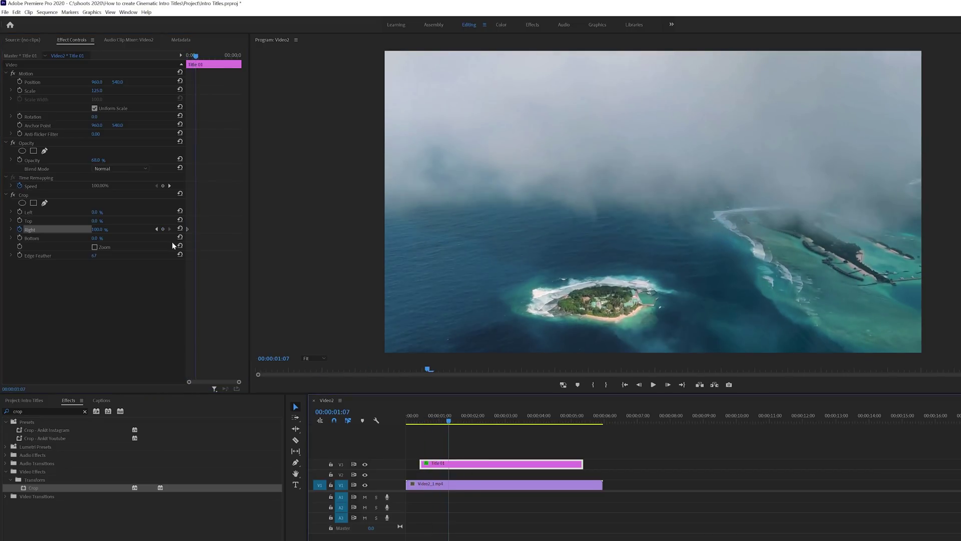
Add a Right crop keyframe at 00:00:01:07 that fully reveals MALDIVES, move it later, and preview the wipe
{"action": "left_click", "coordinate": [97, 232]}
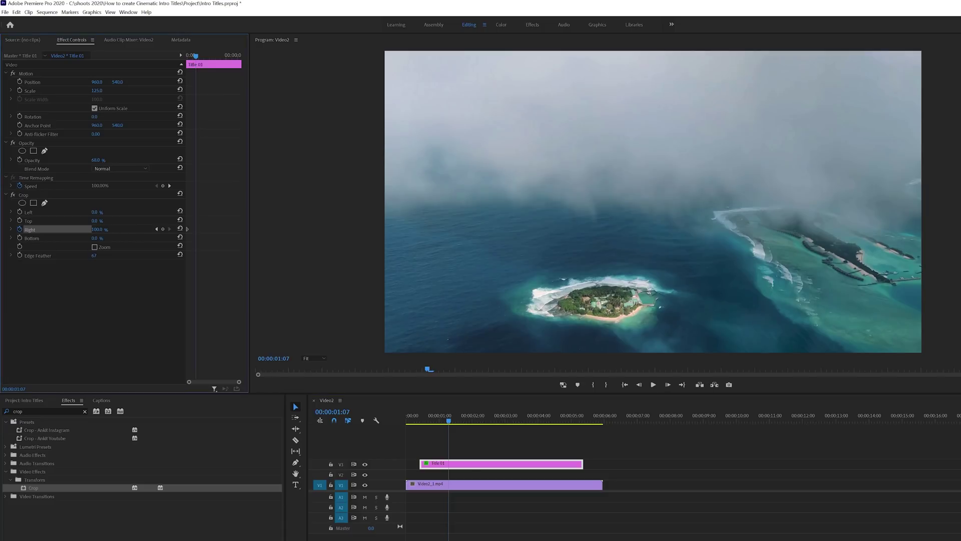
{"action": "left_click_drag", "start_coordinate": [97, 229], "coordinate": [59, 229]}
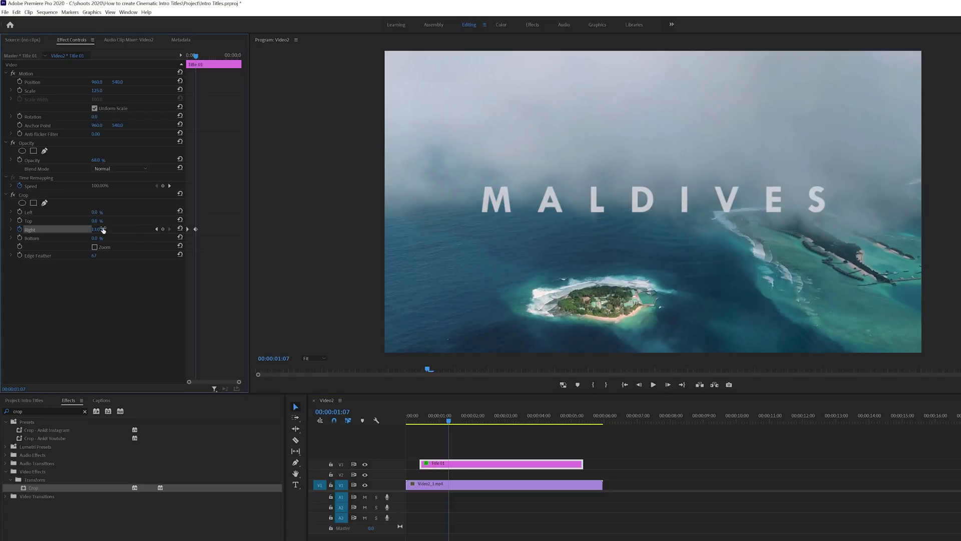
{"action": "left_click_drag", "start_coordinate": [449, 421], "coordinate": [474, 423]}
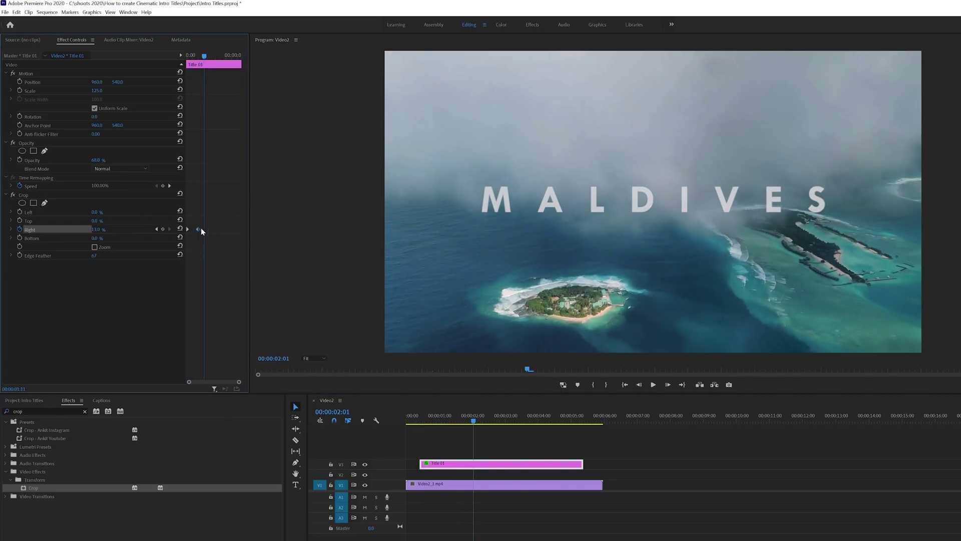
{"action": "left_click_drag", "start_coordinate": [197, 229], "coordinate": [221, 229]}
{"action": "left_click_drag", "start_coordinate": [474, 427], "coordinate": [415, 428]}
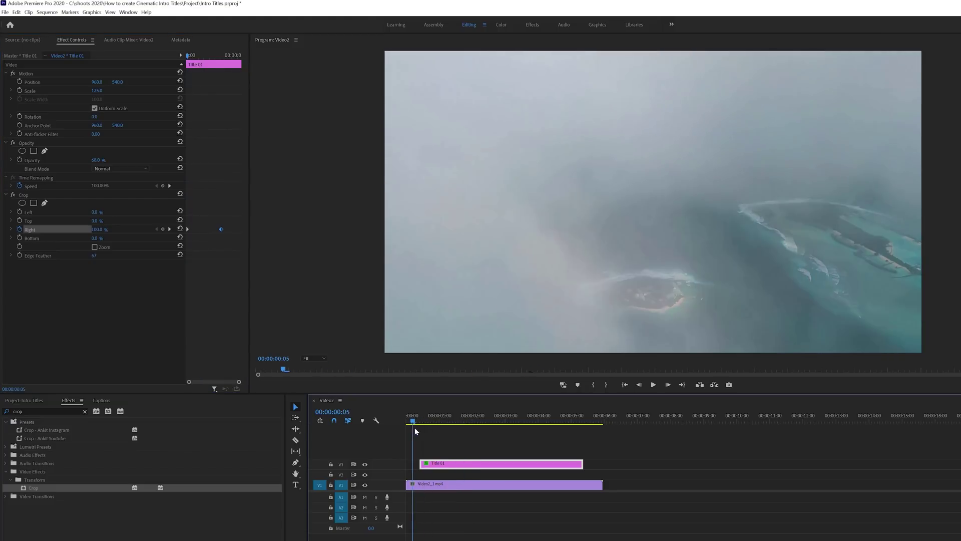
{"action": "key", "text": "space"}
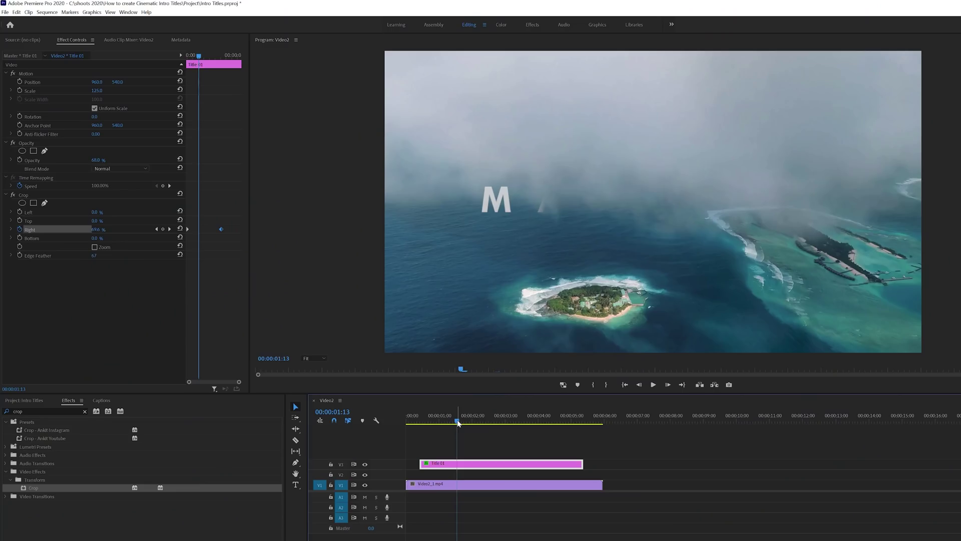
Keyframe the title's Scale from 125 at the start up to 158 later in the reveal
{"action": "left_click_drag", "start_coordinate": [457, 420], "coordinate": [446, 427]}
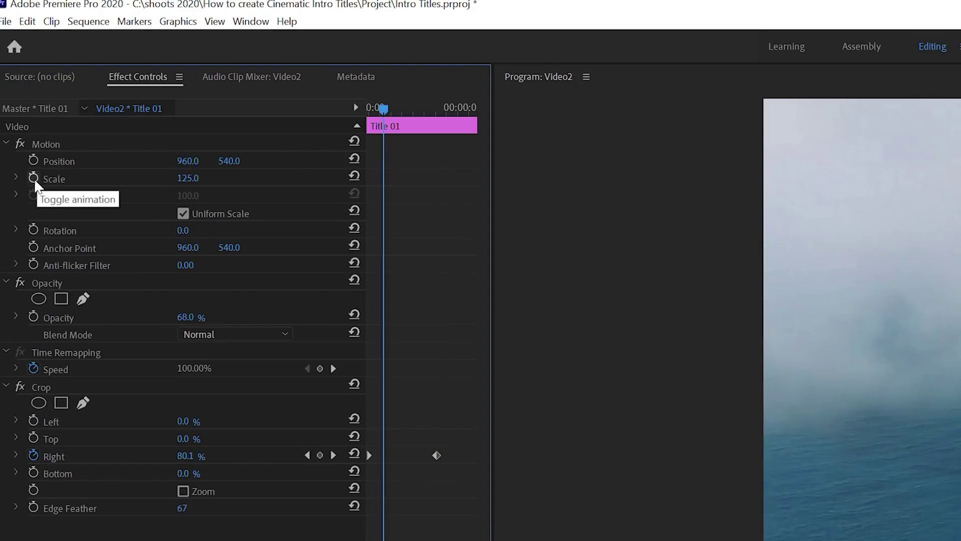
{"action": "left_click", "coordinate": [34, 178]}
{"action": "left_click_drag", "start_coordinate": [383, 108], "coordinate": [431, 108]}
{"action": "left_click", "coordinate": [320, 178]}
{"action": "left_click_drag", "start_coordinate": [203, 184], "coordinate": [201, 180]}
Drag the 158 Scale keyframe later and preview the scale-up with the wipe
{"action": "left_click_drag", "start_coordinate": [431, 178], "coordinate": [448, 178]}
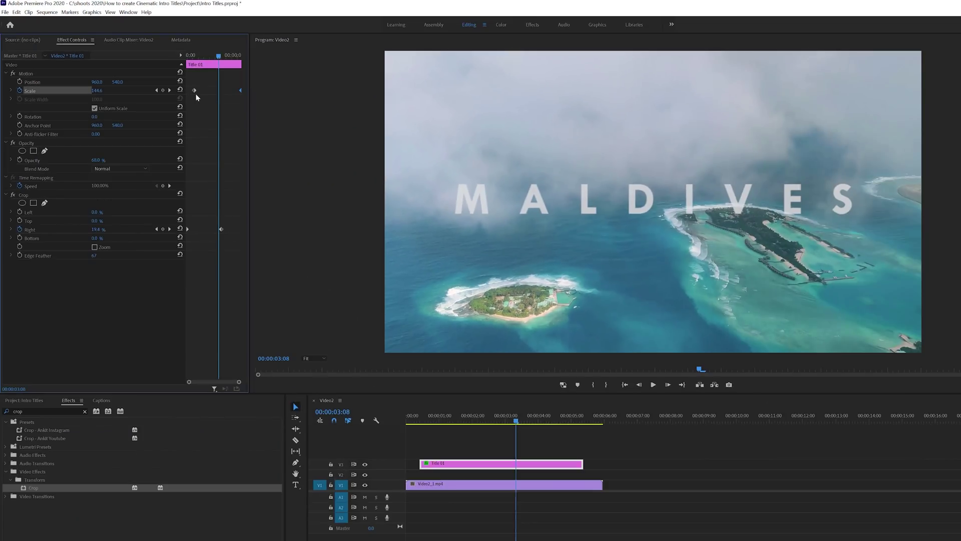
{"action": "left_click_drag", "start_coordinate": [517, 423], "coordinate": [440, 427]}
{"action": "key", "text": "space"}
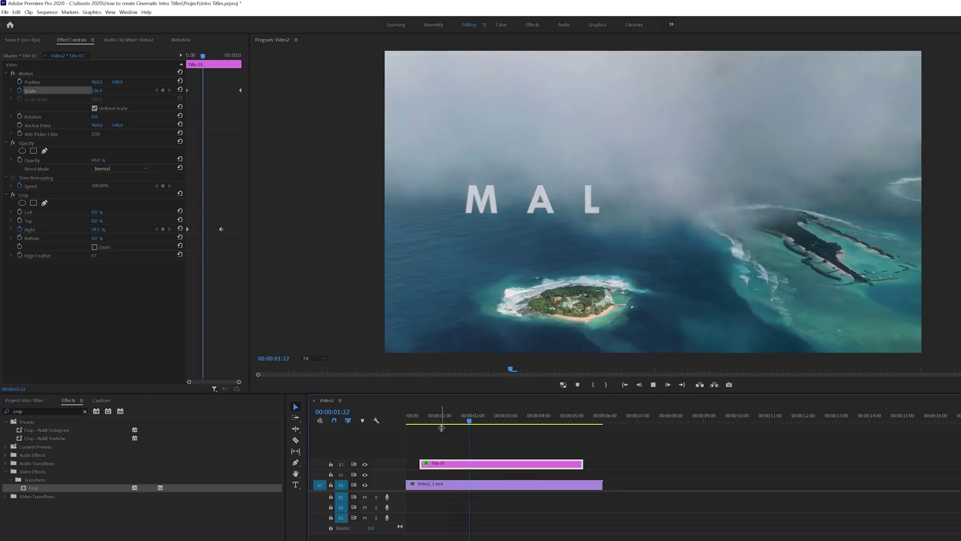
{"action": "key", "text": "space"}
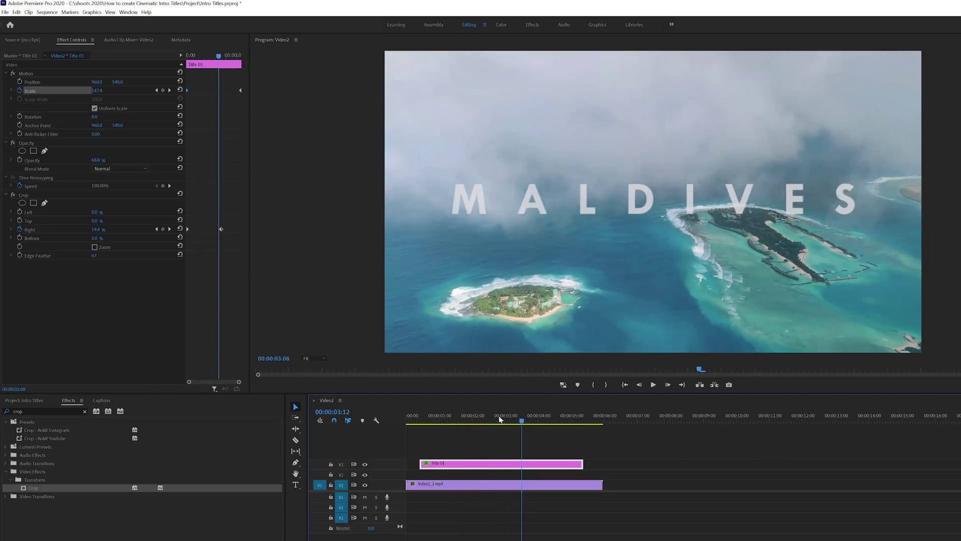
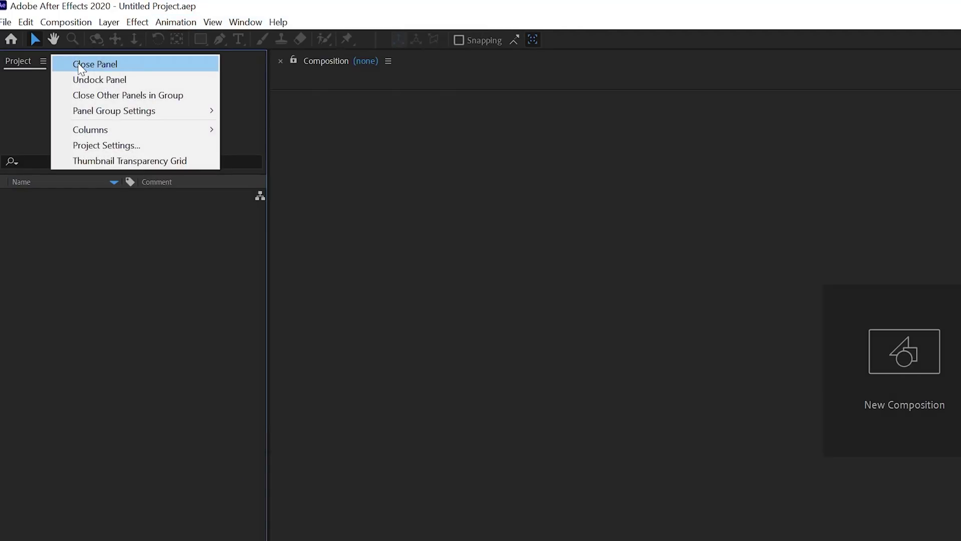
Reset the Default workspace to its saved layout, then pick video1.mp4 from the Camera folder for import
{"action": "left_click", "coordinate": [80, 65]}
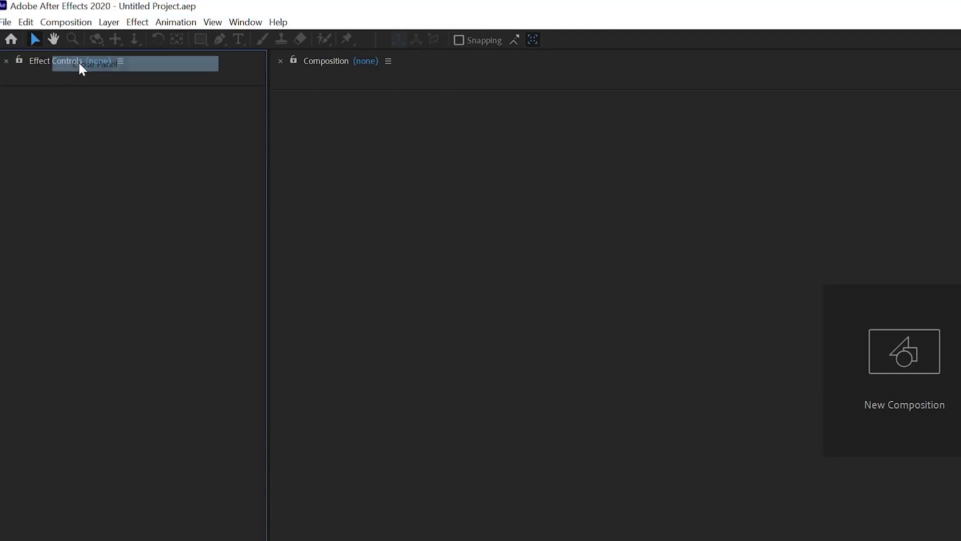
{"action": "left_click", "coordinate": [235, 25]}
{"action": "mouse_move", "coordinate": [248, 39]}
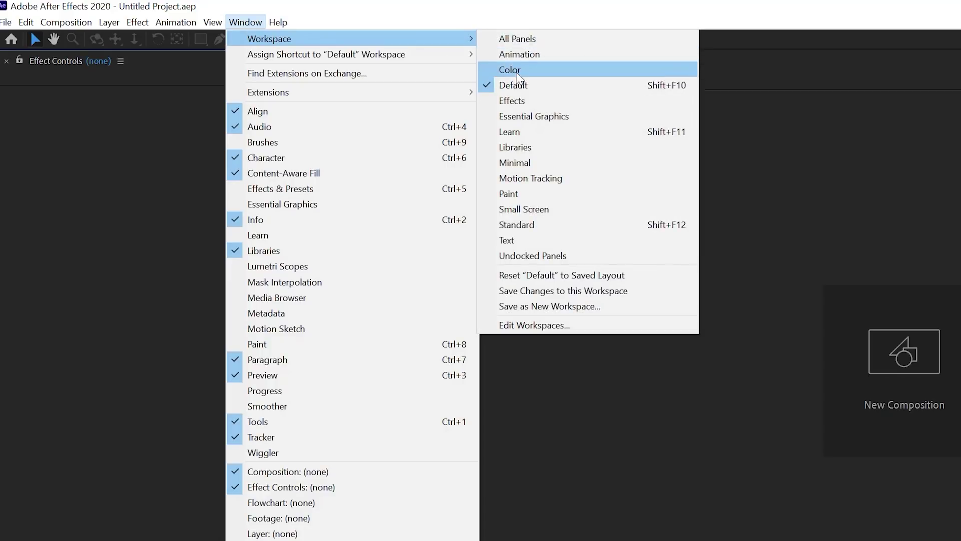
{"action": "left_click", "coordinate": [541, 276]}
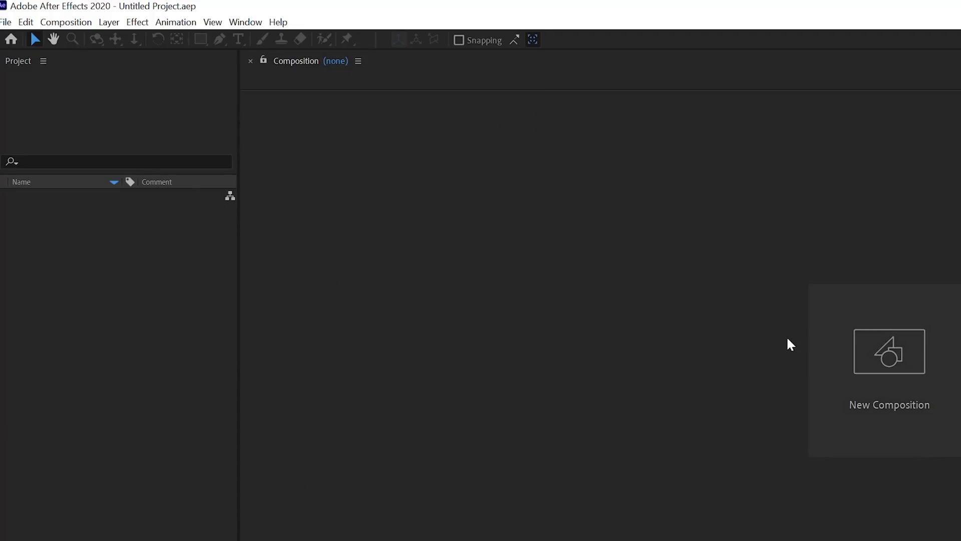
{"action": "double_click", "coordinate": [70, 238]}
{"action": "left_click", "coordinate": [258, 145]}
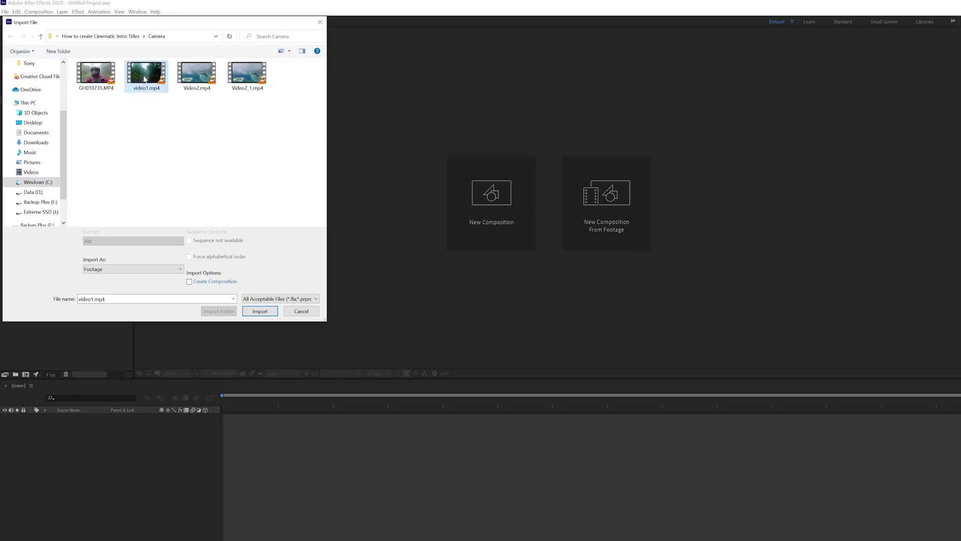
Import video1.mp4 and drag it into the Timeline to create the video1 composition
{"action": "left_click", "coordinate": [260, 311]}
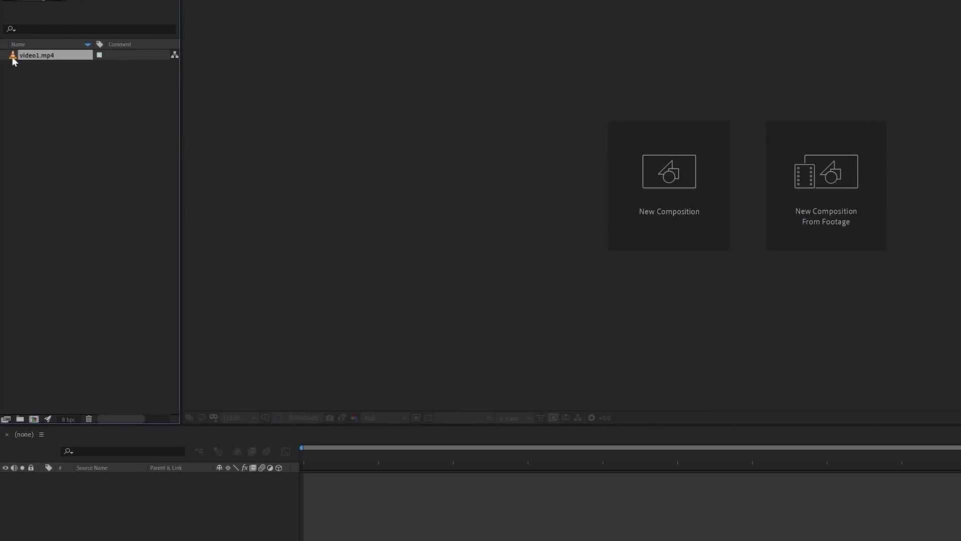
{"action": "left_click_drag", "start_coordinate": [52, 219], "coordinate": [56, 498]}
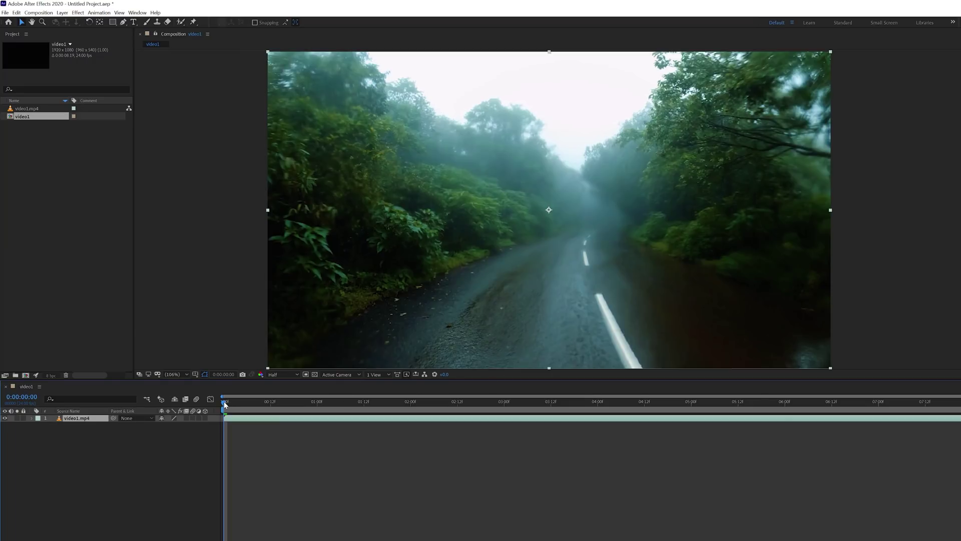
{"action": "key", "text": "space"}
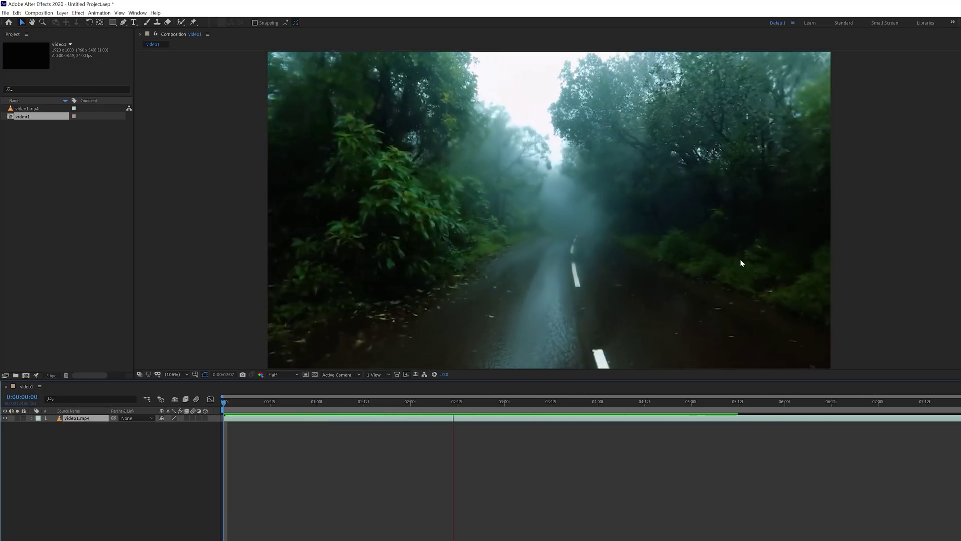
{"action": "left_click", "coordinate": [549, 417]}
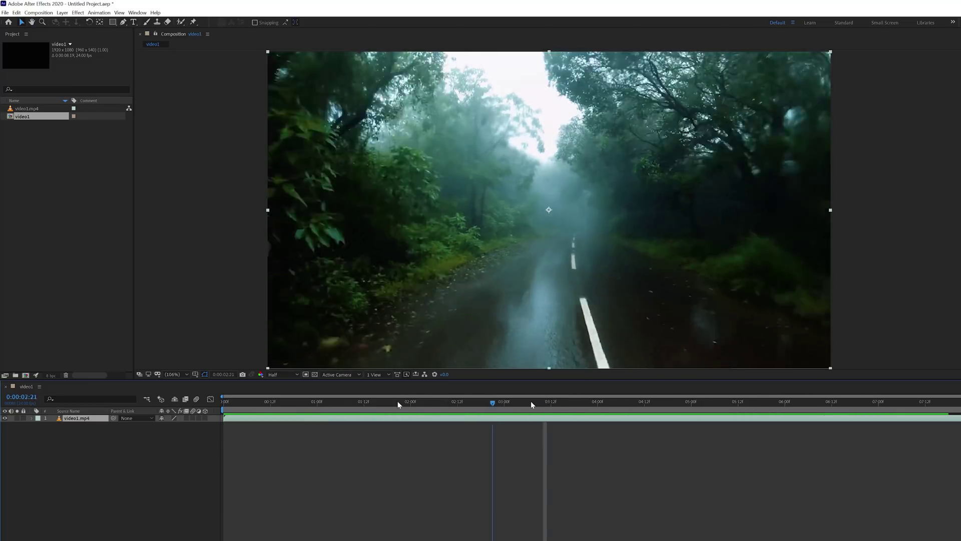
{"action": "left_click_drag", "start_coordinate": [286, 403], "coordinate": [231, 401]}
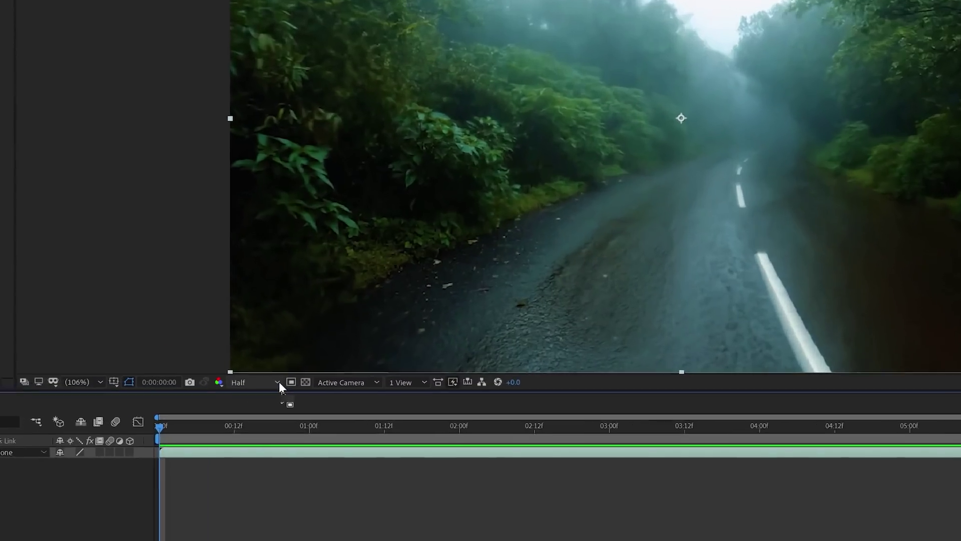
{"action": "left_click", "coordinate": [297, 375]}
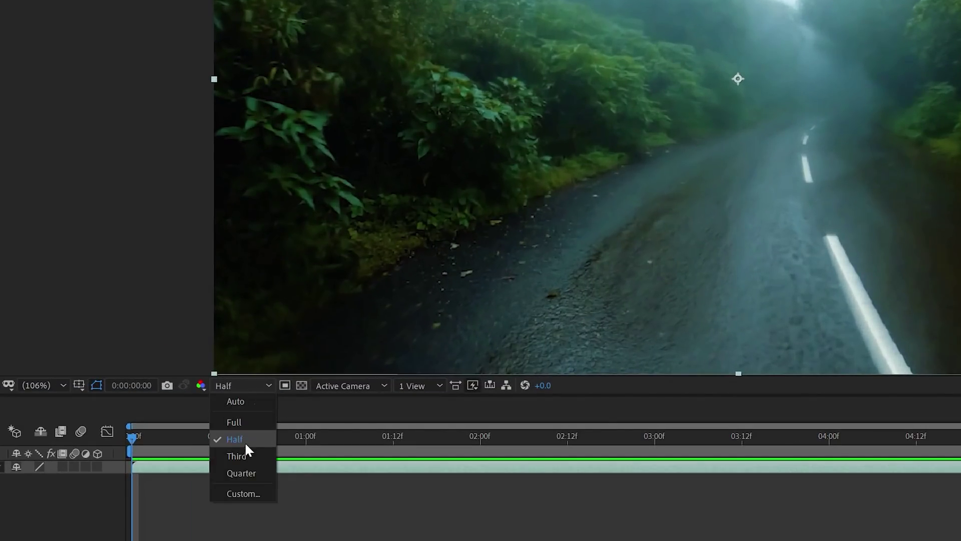
{"action": "left_click", "coordinate": [165, 469]}
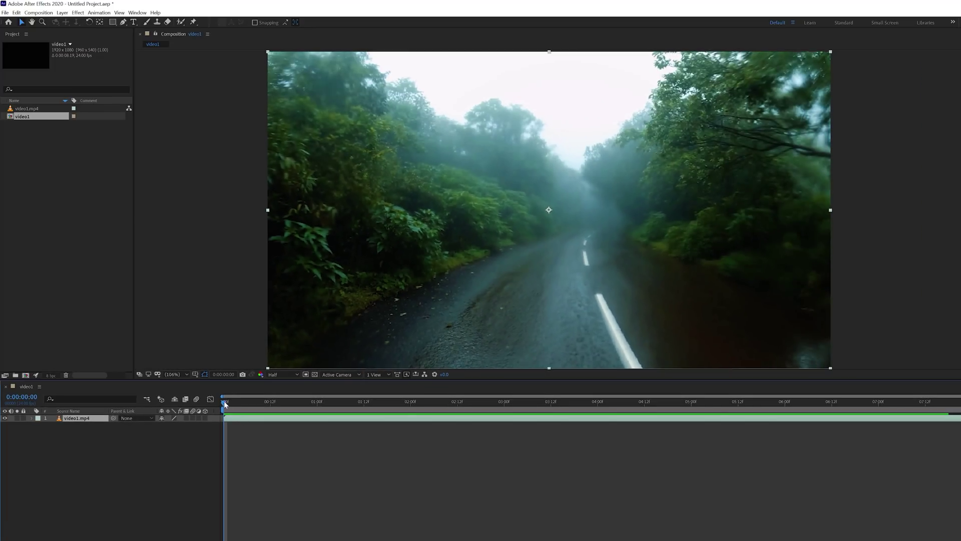
{"action": "key", "text": "space"}
{"action": "left_click_drag", "start_coordinate": [234, 405], "coordinate": [548, 400]}
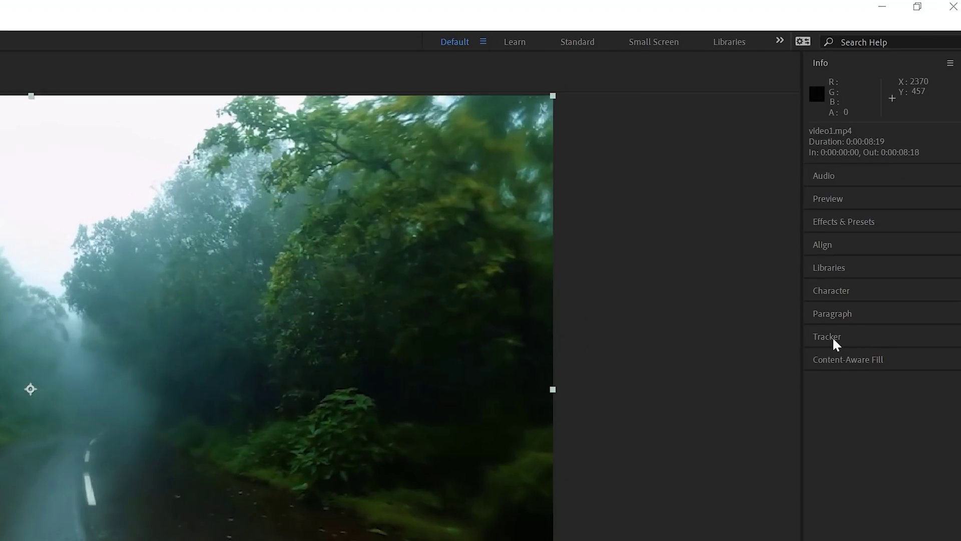
Show the Tracker panel and run Track Camera to solve the forest road clip
{"action": "left_click", "coordinate": [833, 336]}
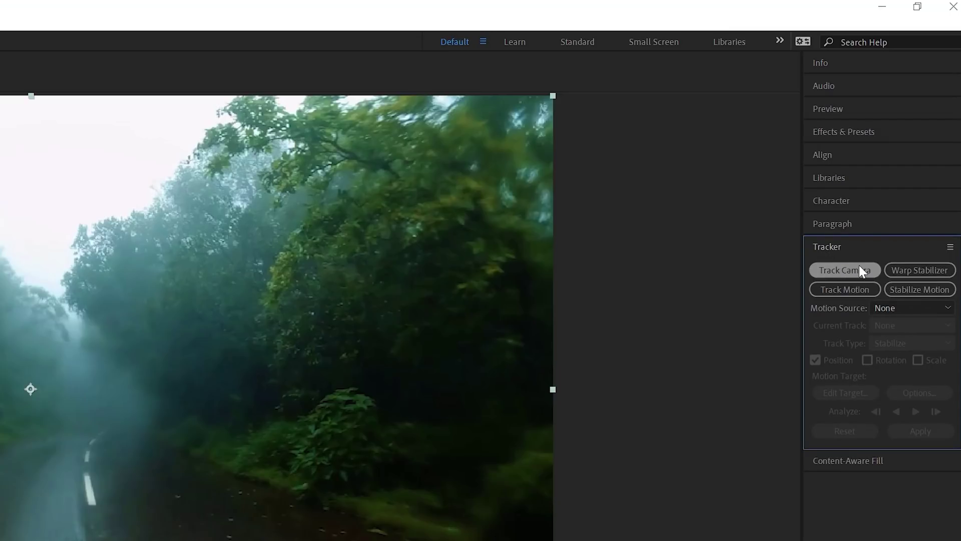
{"action": "left_click", "coordinate": [950, 247]}
{"action": "left_click", "coordinate": [874, 256]}
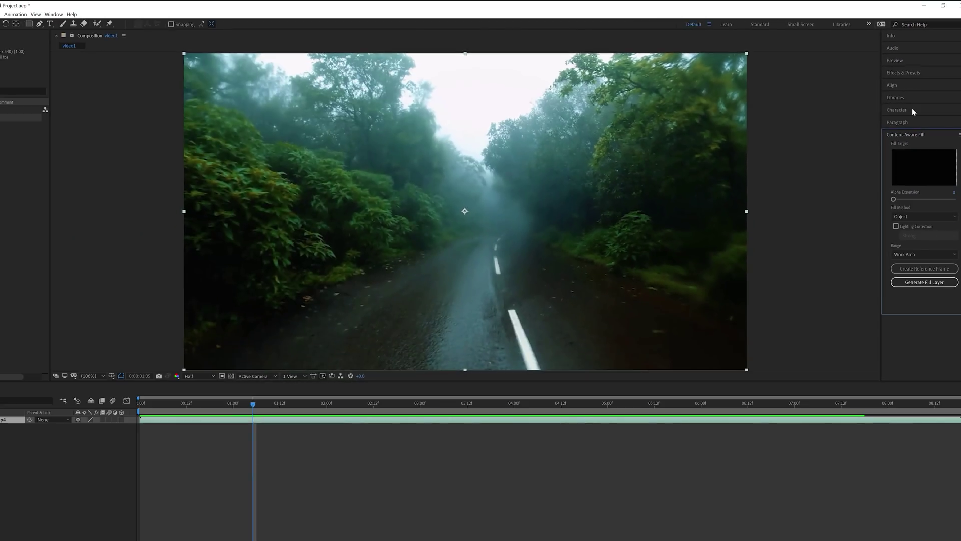
{"action": "left_click", "coordinate": [54, 14]}
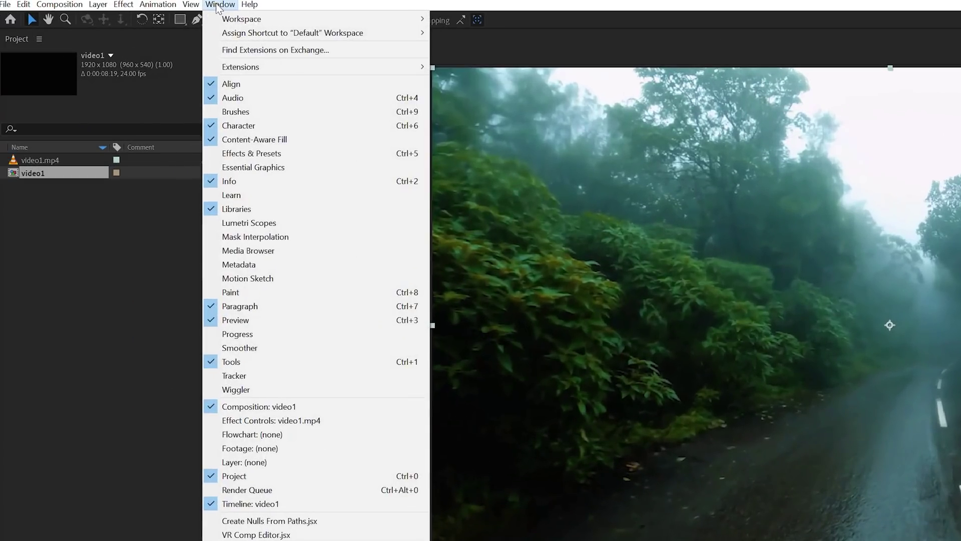
{"action": "left_click", "coordinate": [242, 379]}
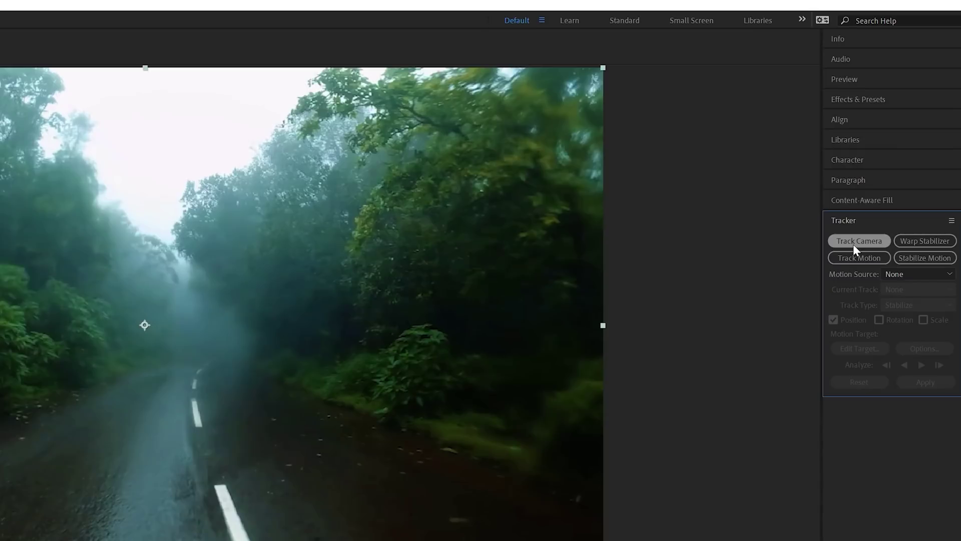
{"action": "left_click", "coordinate": [853, 244]}
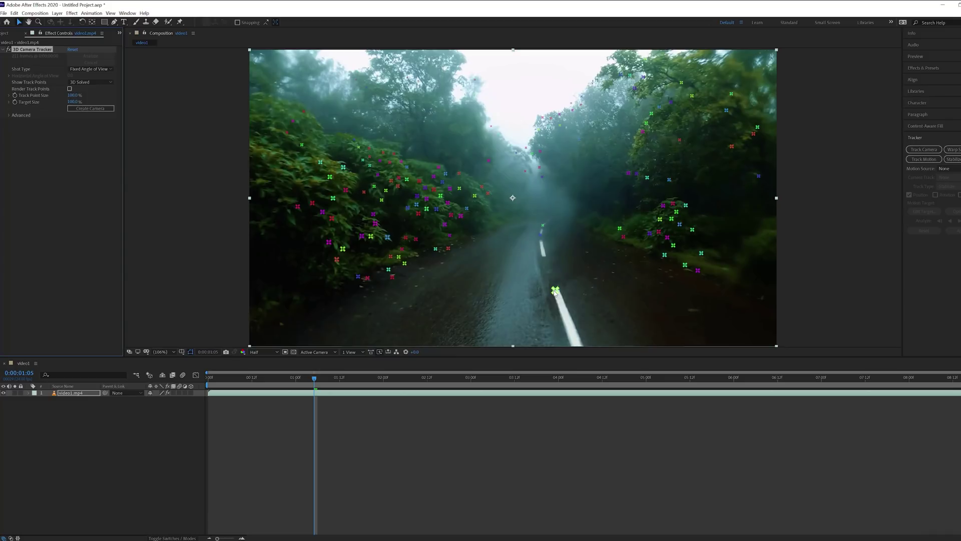
Preview the solve, enlarge track points to 123%, and select three points on the left bushes
{"action": "key", "text": "space"}
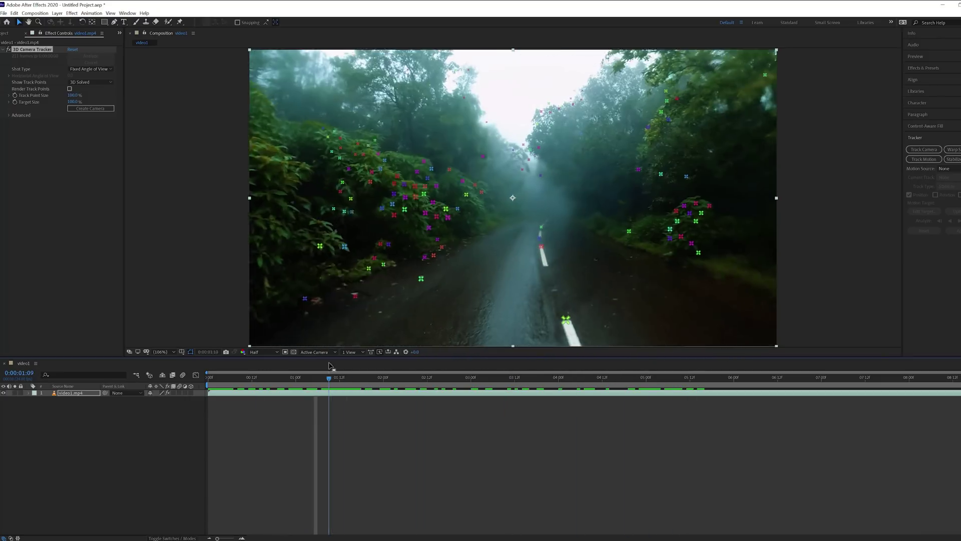
{"action": "left_click_drag", "start_coordinate": [73, 95], "coordinate": [89, 103]}
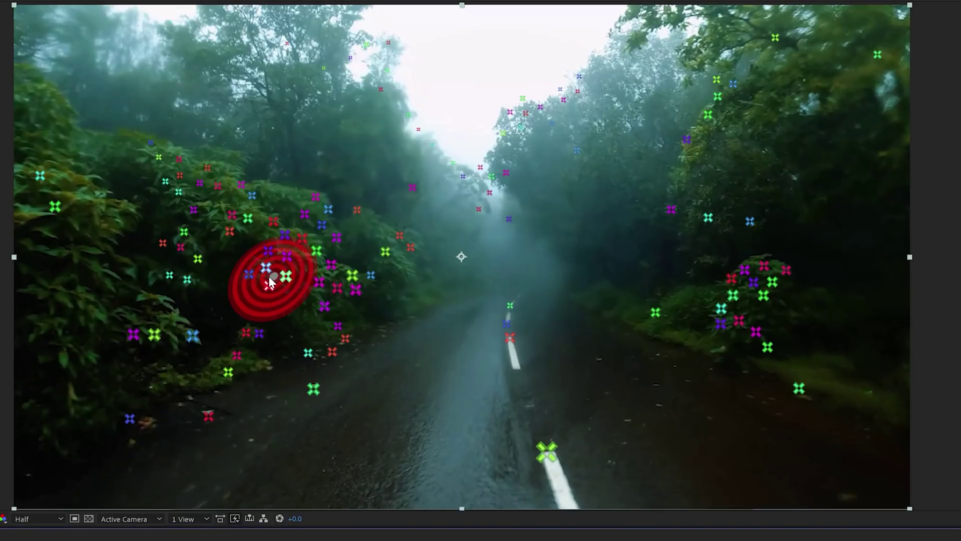
{"action": "left_click", "coordinate": [269, 282]}
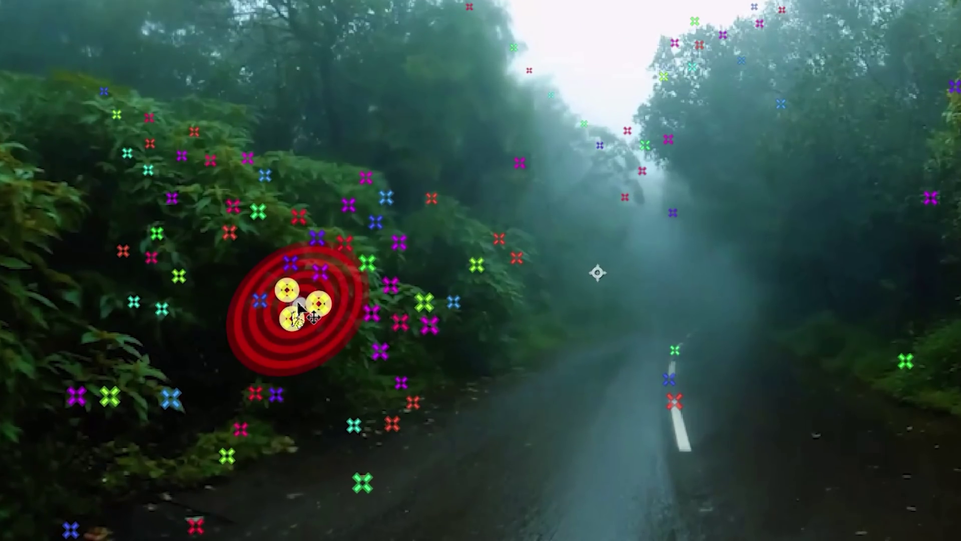
Create a Text layer and tracker camera from the selected points, then preview from the first frame
{"action": "right_click", "coordinate": [299, 304]}
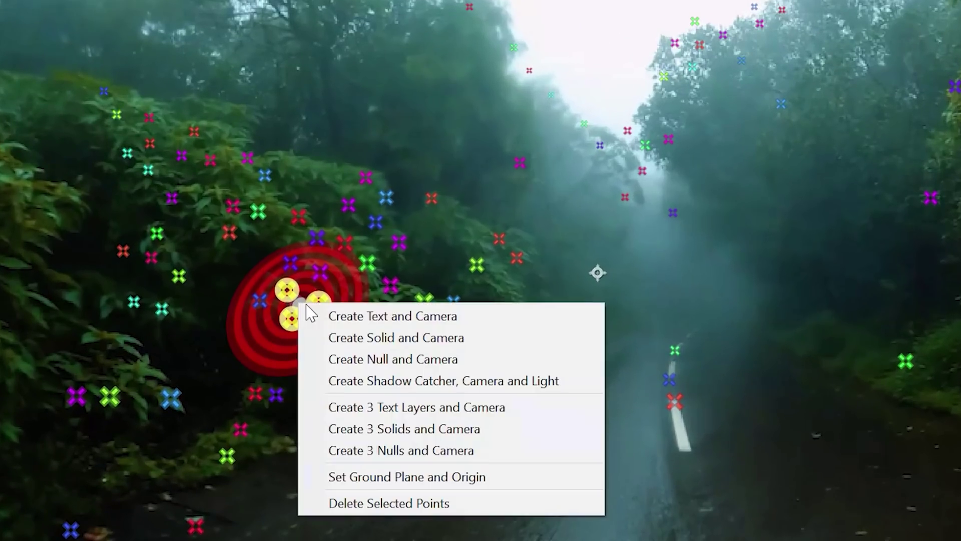
{"action": "left_click", "coordinate": [330, 315]}
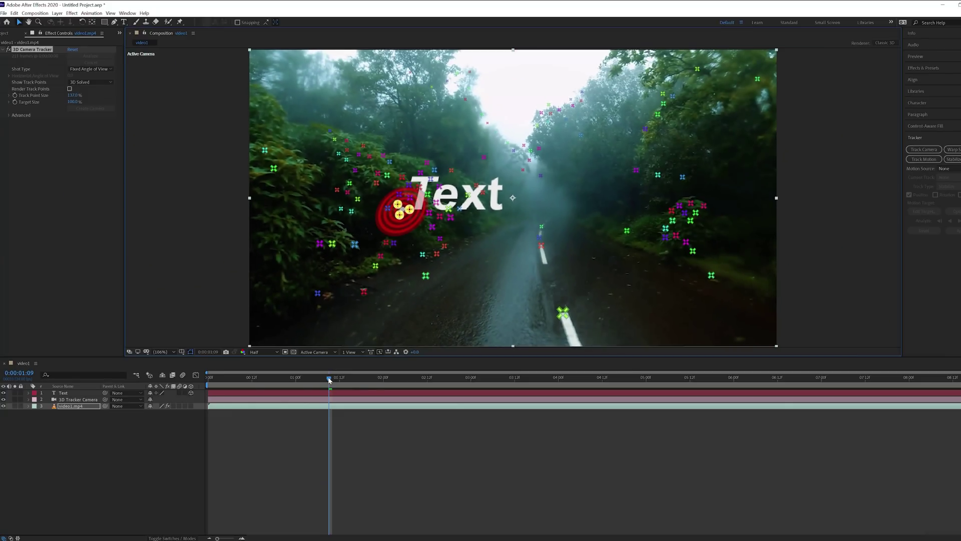
{"action": "left_click_drag", "start_coordinate": [329, 380], "coordinate": [208, 385]}
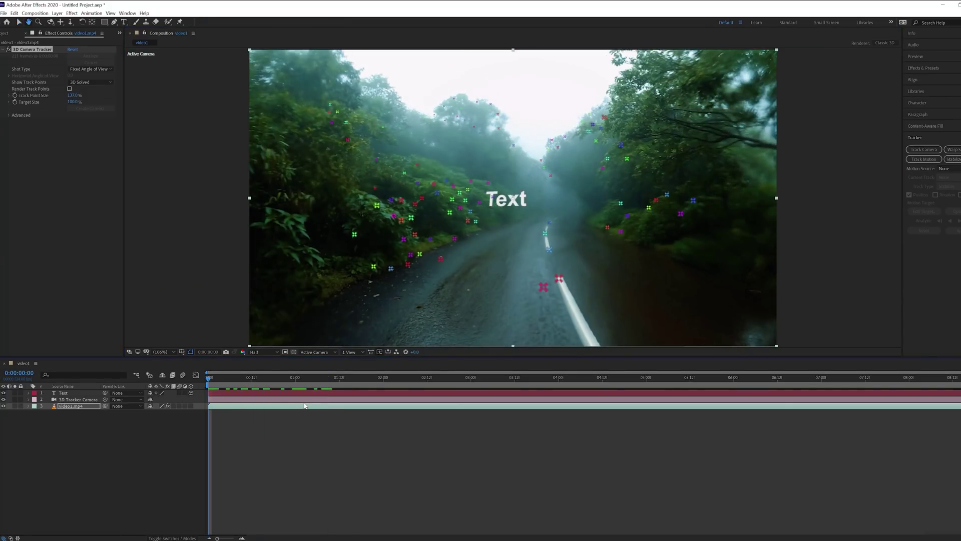
{"action": "key", "text": "space"}
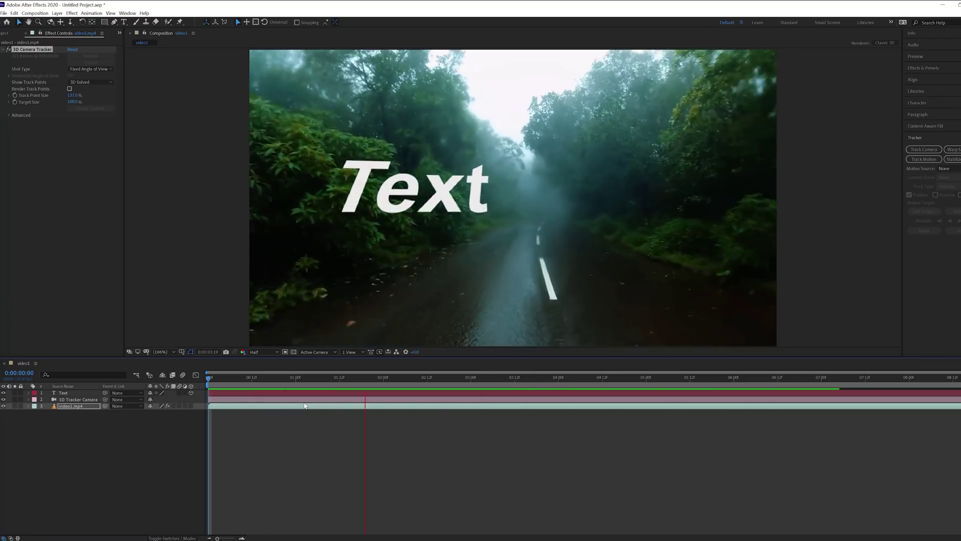
{"action": "key", "text": "space"}
{"action": "left_click_drag", "start_coordinate": [468, 376], "coordinate": [257, 393]}
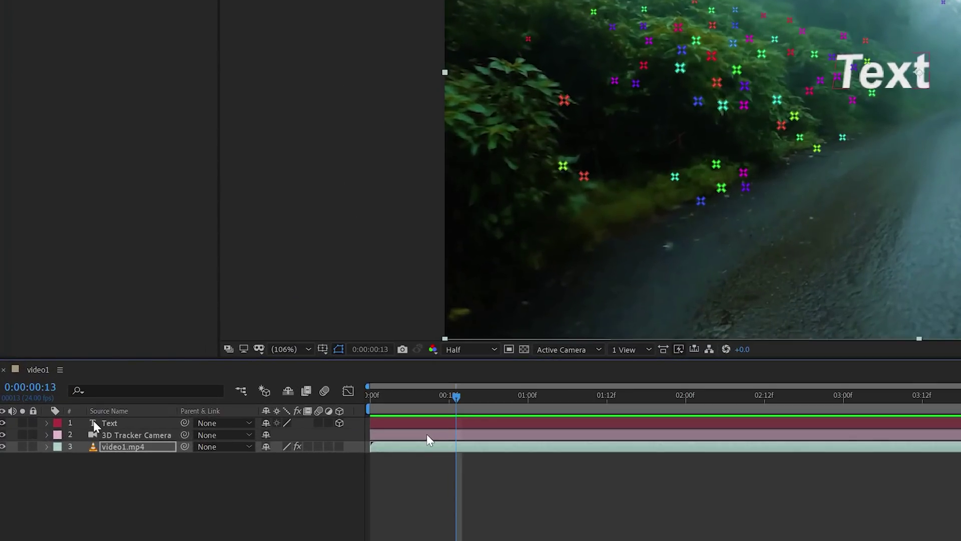
Type 'MONSOON' into the Text layer and set its font style to Bold
{"action": "left_click", "coordinate": [55, 392]}
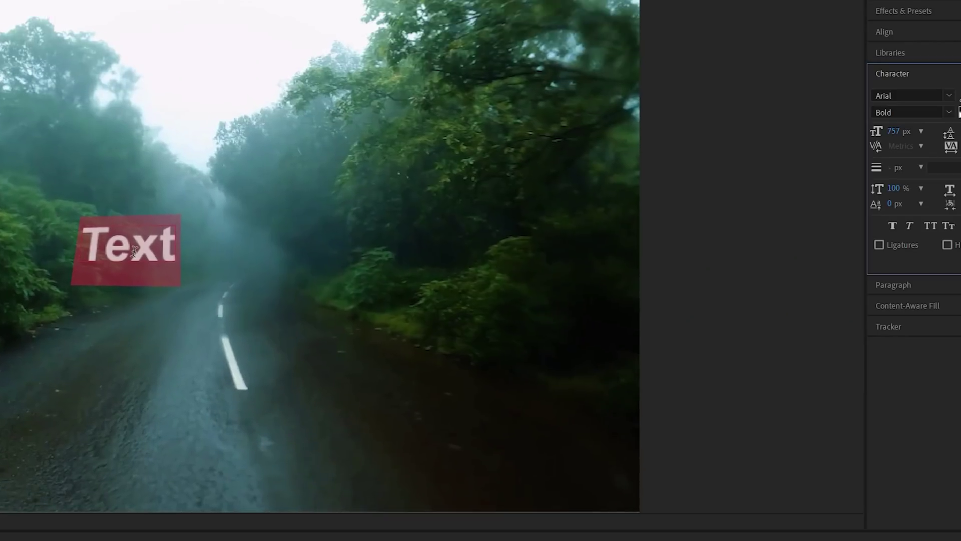
{"action": "type", "text": "MONSOON"}
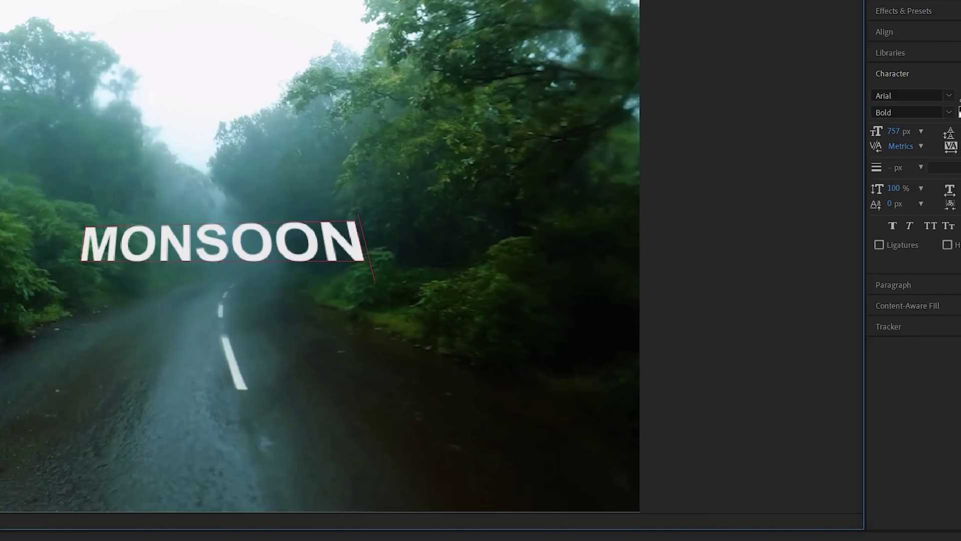
{"action": "left_click", "coordinate": [949, 96]}
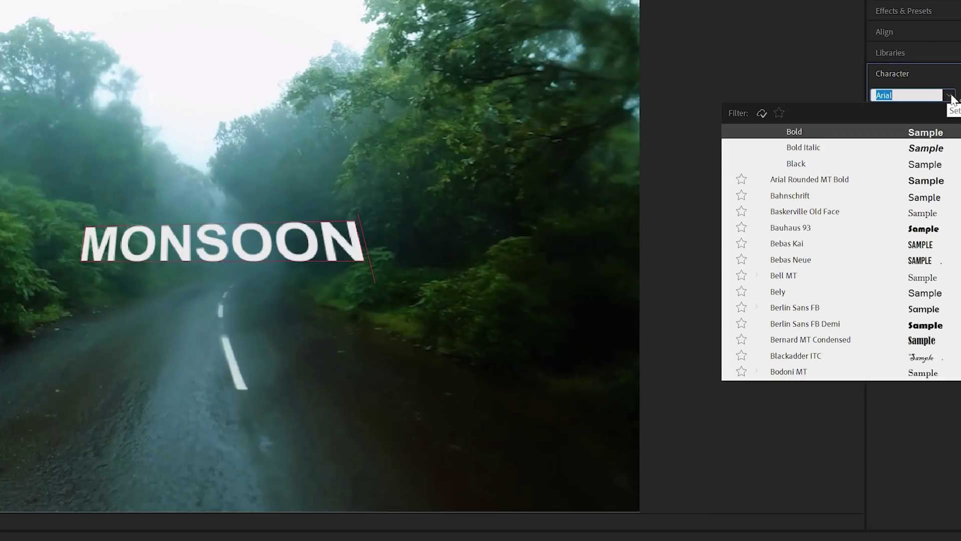
{"action": "scroll", "coordinate": [817, 195], "scroll_direction": "up", "scroll_amount": 4}
{"action": "left_click", "coordinate": [795, 325]}
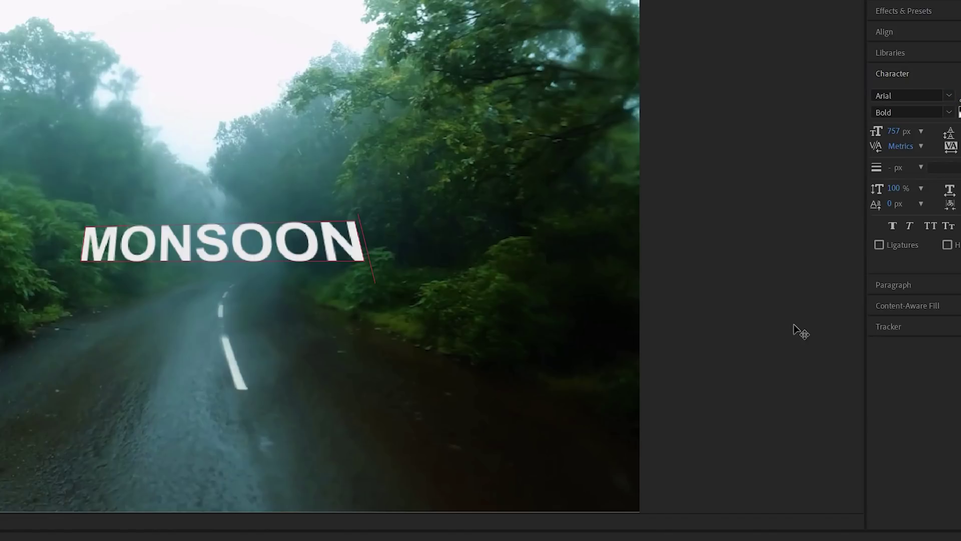
Enlarge the MONSOON text to about 775 px and commit the edit
{"action": "left_click", "coordinate": [204, 295]}
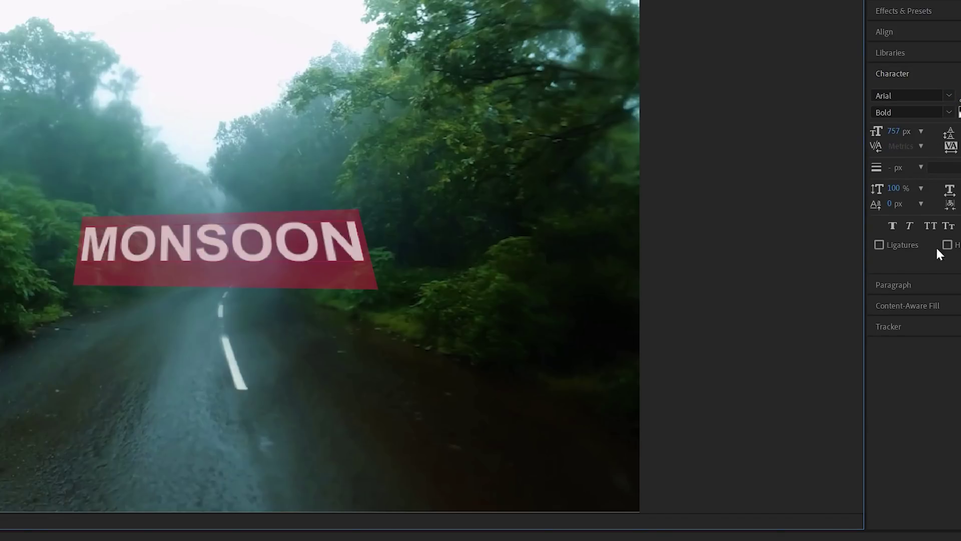
{"action": "left_click_drag", "start_coordinate": [894, 131], "coordinate": [908, 128]}
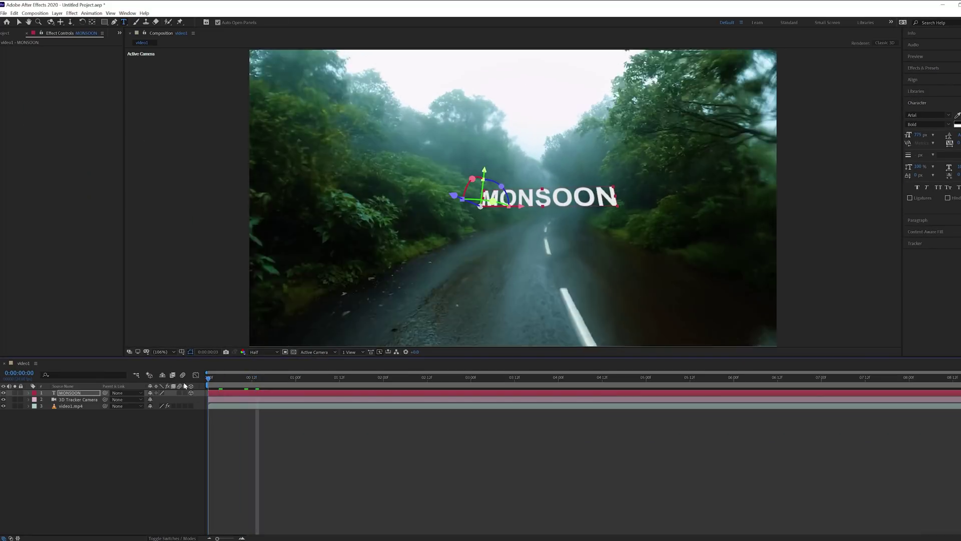
{"action": "left_click", "coordinate": [373, 437]}
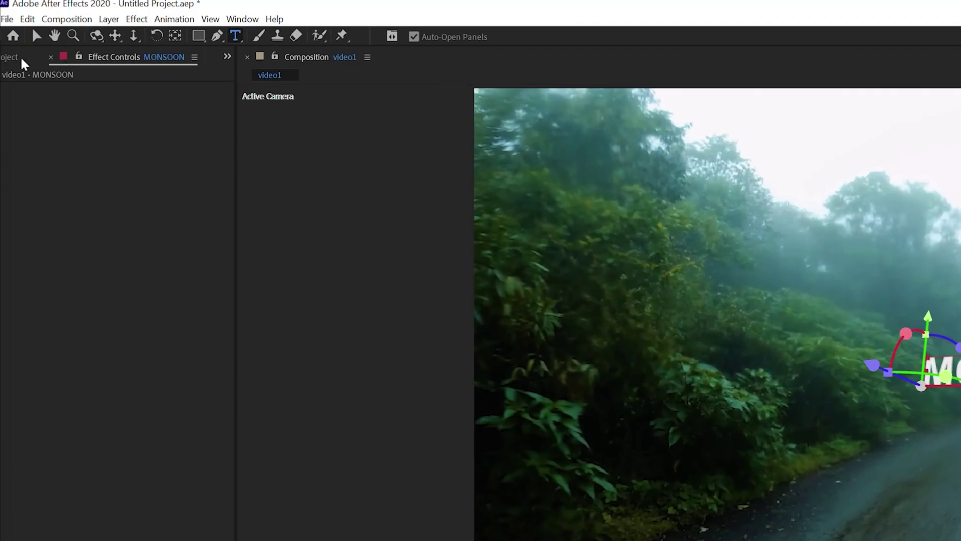
{"action": "left_click", "coordinate": [36, 39]}
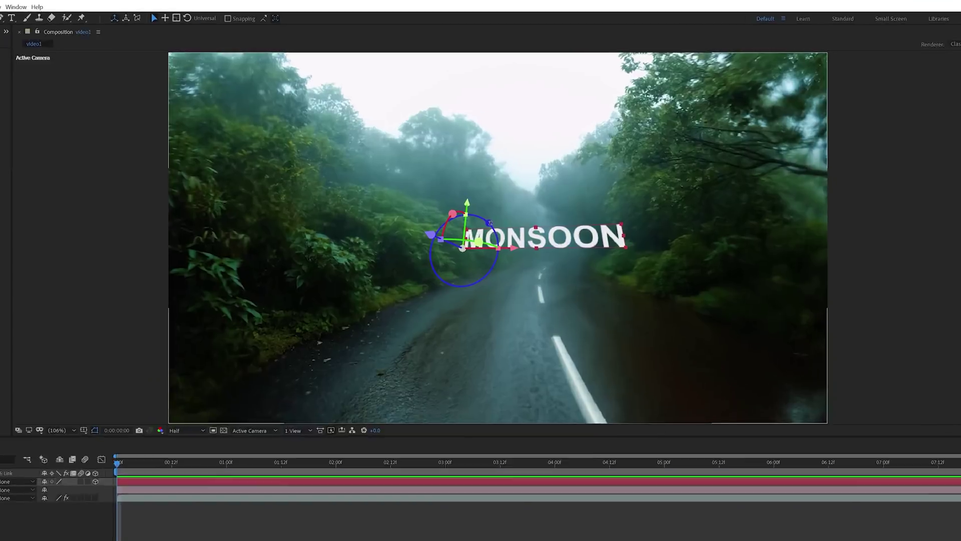
Rotate MONSOON on its Z and X axes and nudge it right to stand level over the road
{"action": "mouse_move", "coordinate": [504, 187]}
{"action": "left_mouse_down"}
{"action": "mouse_move", "coordinate": [512, 212]}
{"action": "mouse_move", "coordinate": [494, 179]}
{"action": "left_mouse_up"}
{"action": "left_click_drag", "start_coordinate": [457, 250], "coordinate": [414, 322]}
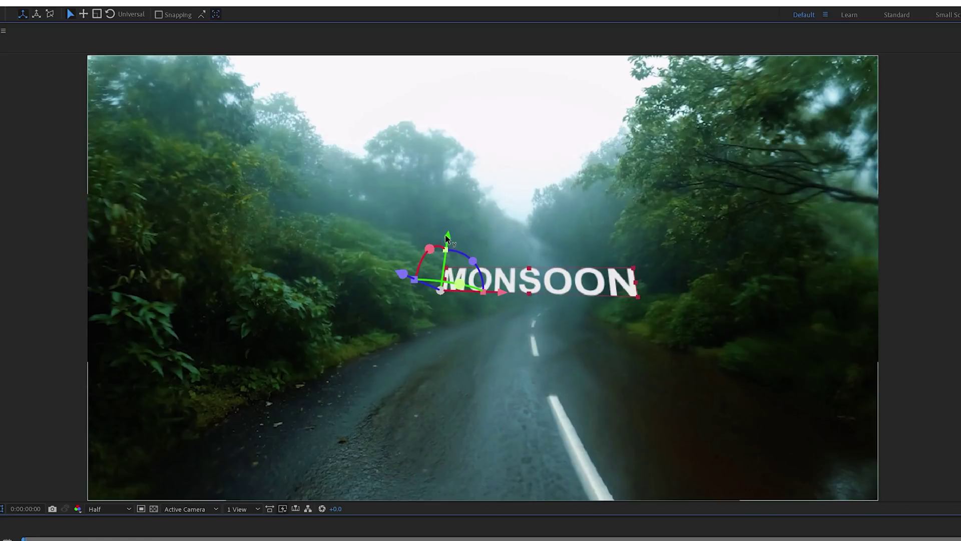
{"action": "left_click_drag", "start_coordinate": [443, 293], "coordinate": [471, 293]}
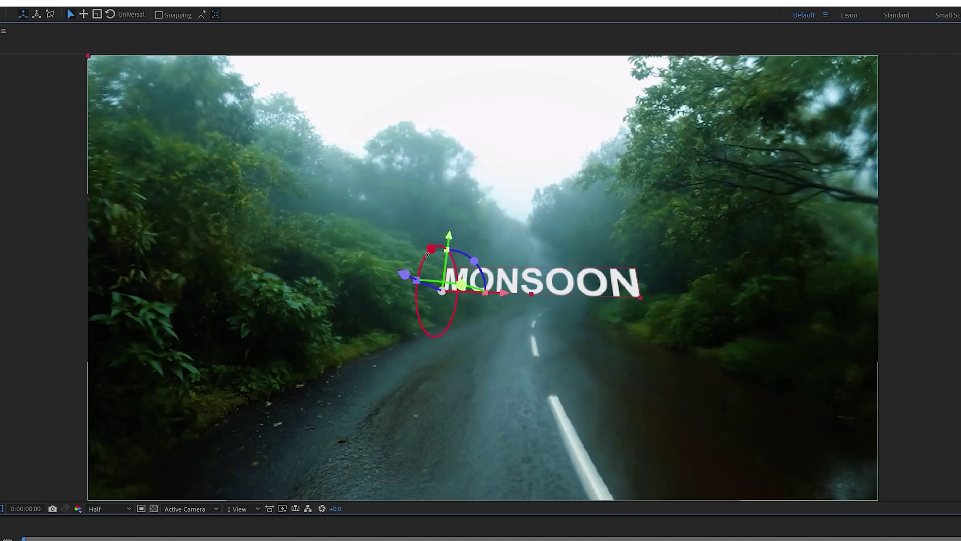
{"action": "left_click_drag", "start_coordinate": [431, 248], "coordinate": [418, 312]}
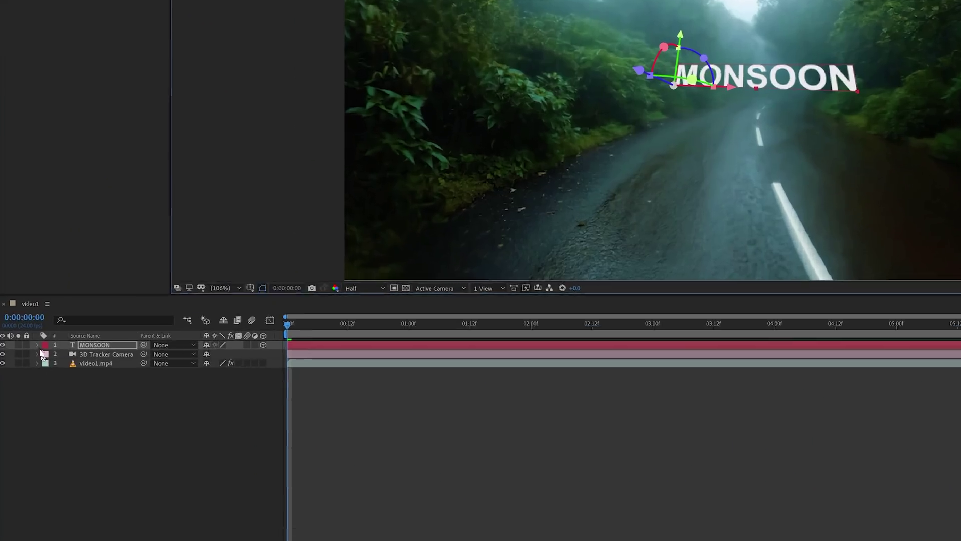
Set MONSOON's Orientation to about 359.5°, 49.2°, 3.4°, then preview the playback
{"action": "left_click", "coordinate": [36, 345]}
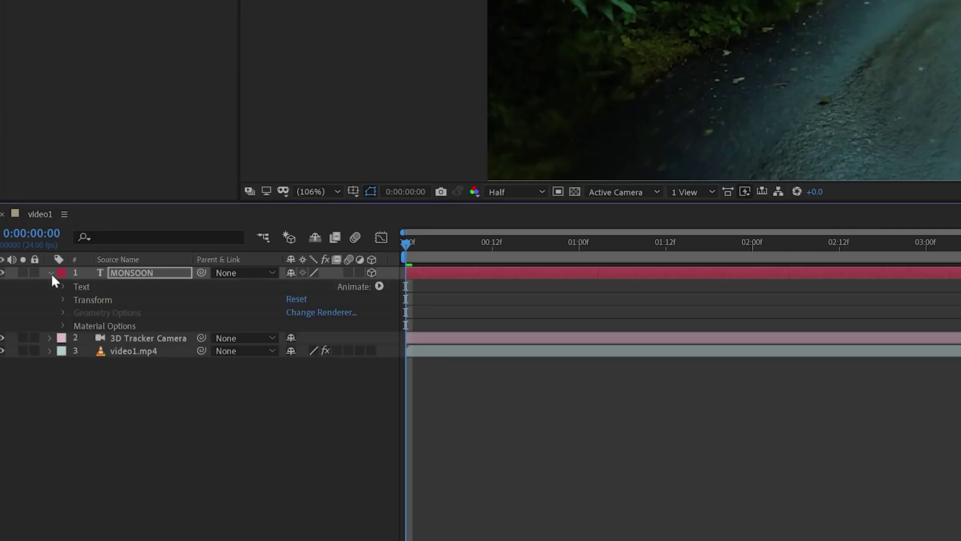
{"action": "left_click", "coordinate": [63, 299]}
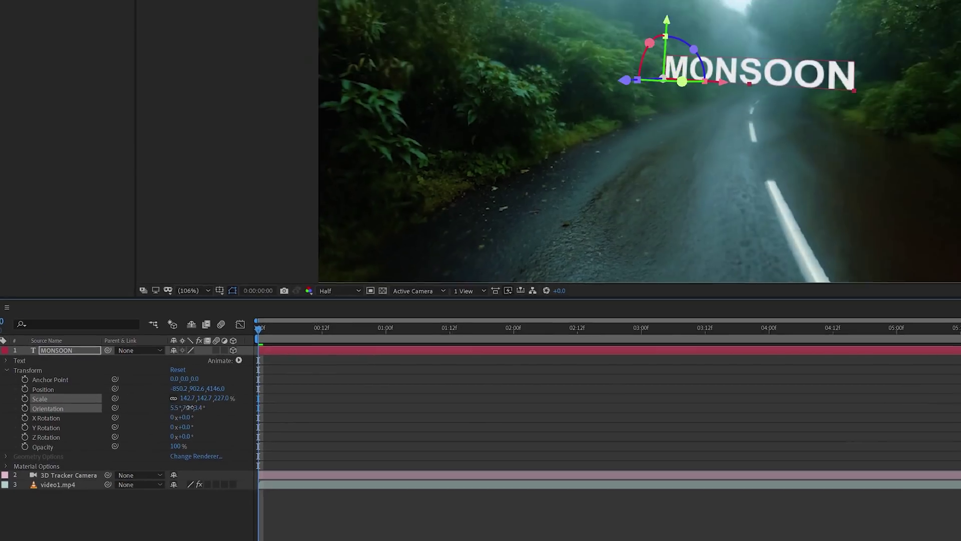
{"action": "left_click_drag", "start_coordinate": [292, 356], "coordinate": [315, 351]}
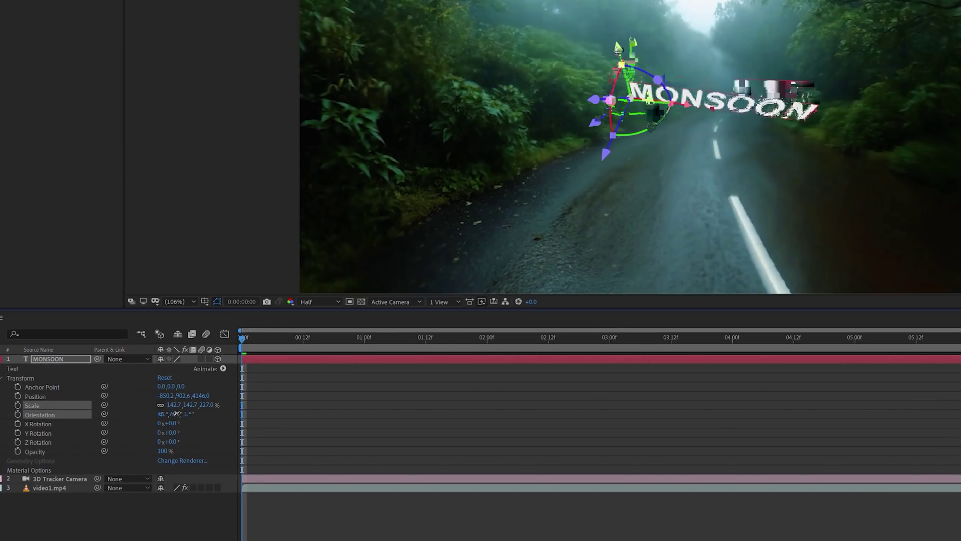
{"action": "left_click_drag", "start_coordinate": [176, 413], "coordinate": [198, 415]}
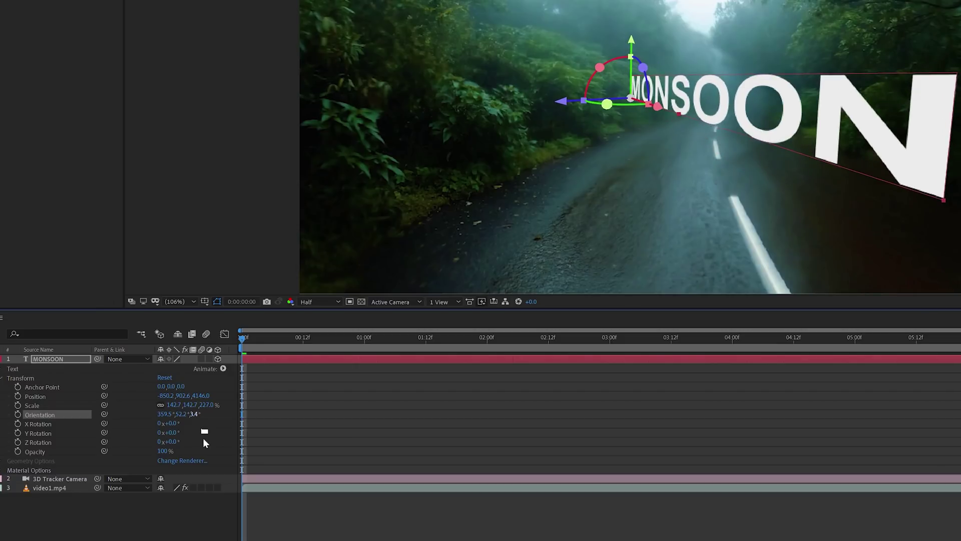
{"action": "left_click_drag", "start_coordinate": [194, 415], "coordinate": [192, 417]}
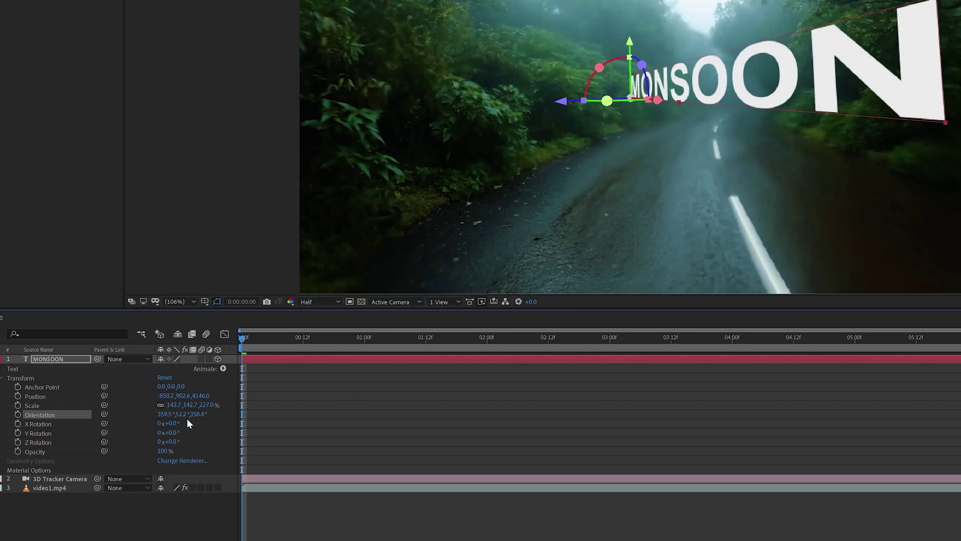
{"action": "key", "text": "ctrl+z"}
{"action": "mouse_move", "coordinate": [179, 417]}
{"action": "left_mouse_down"}
{"action": "mouse_move", "coordinate": [192, 416]}
{"action": "mouse_move", "coordinate": [171, 420]}
{"action": "left_mouse_up"}
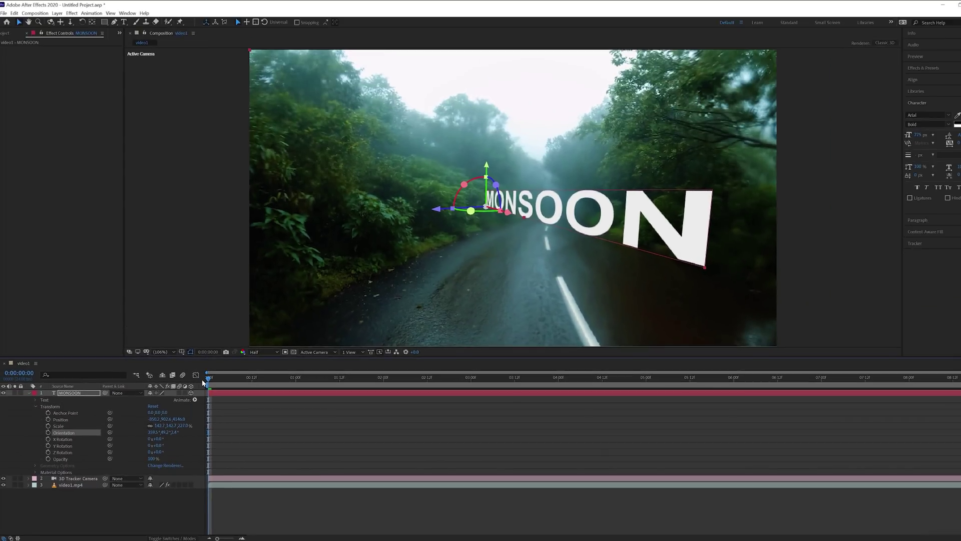
{"action": "key", "text": "space"}
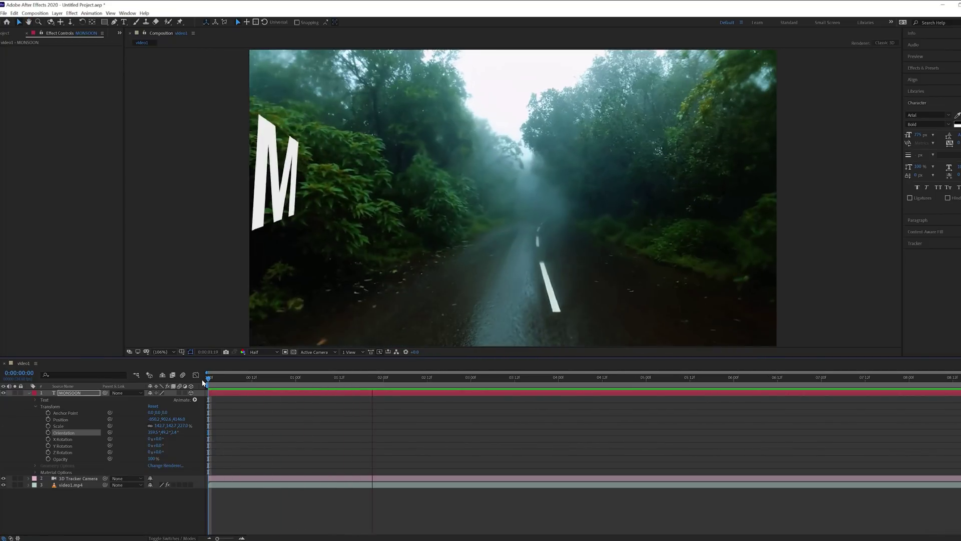
Reduce MONSOON's Scale and raise Position Z to about 5574, then preview the fly-past
{"action": "key", "text": "space"}
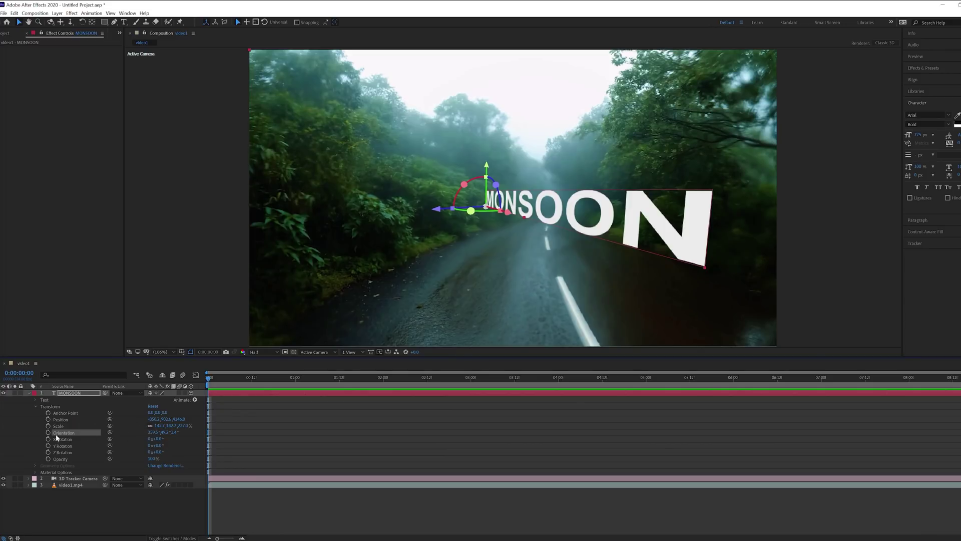
{"action": "mouse_move", "coordinate": [158, 426]}
{"action": "left_mouse_down"}
{"action": "mouse_move", "coordinate": [131, 426]}
{"action": "mouse_move", "coordinate": [183, 426]}
{"action": "mouse_move", "coordinate": [151, 426]}
{"action": "left_mouse_up"}
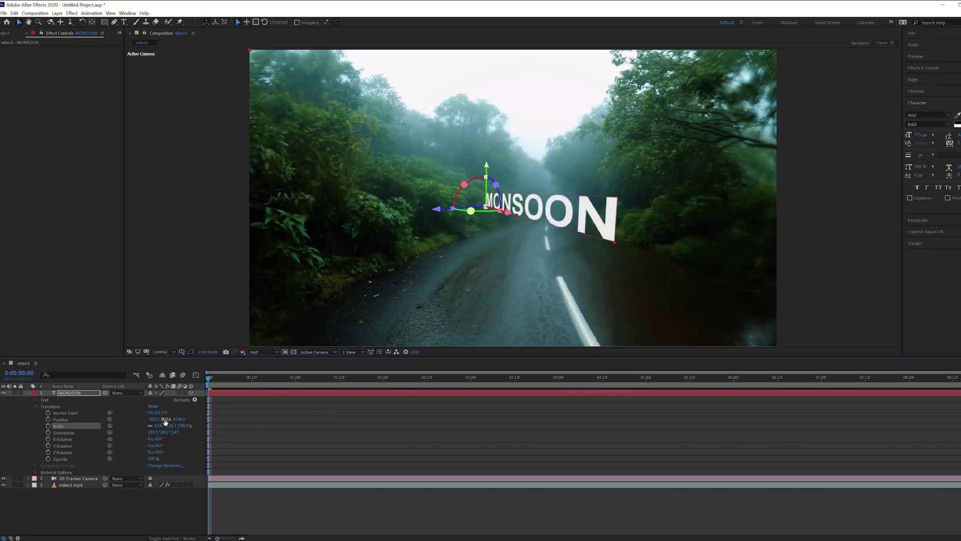
{"action": "left_click_drag", "start_coordinate": [164, 419], "coordinate": [336, 432]}
{"action": "left_click_drag", "start_coordinate": [248, 416], "coordinate": [503, 388]}
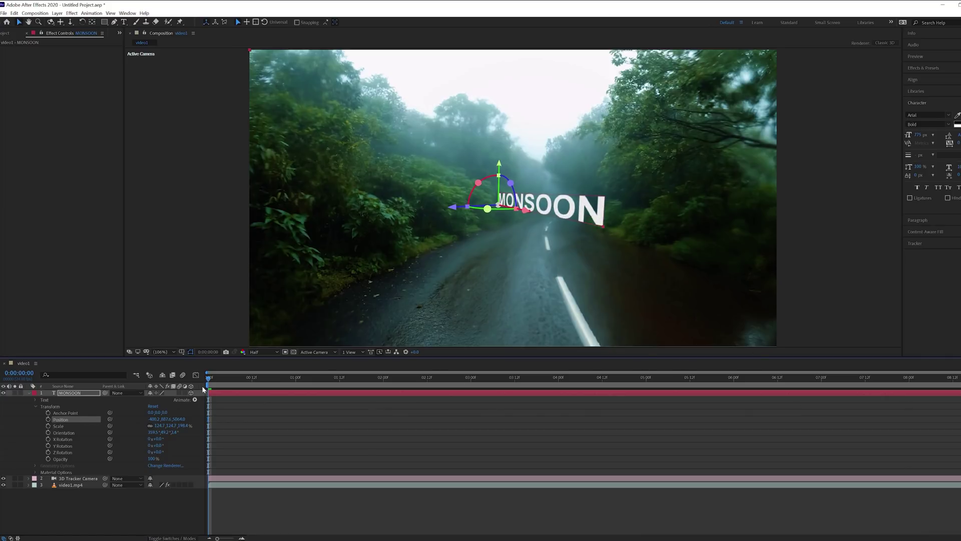
{"action": "key", "text": "space"}
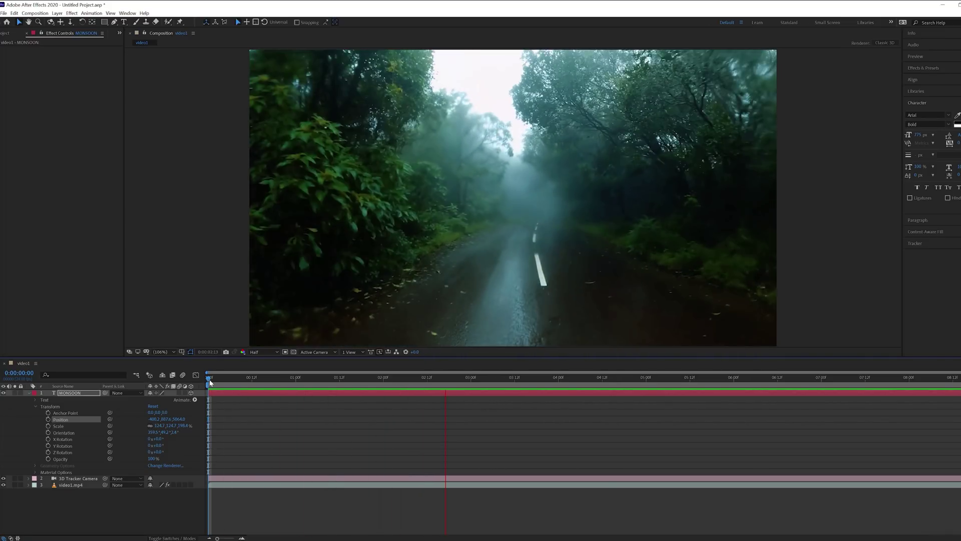
{"action": "key", "text": "space"}
{"action": "key", "text": "space"}
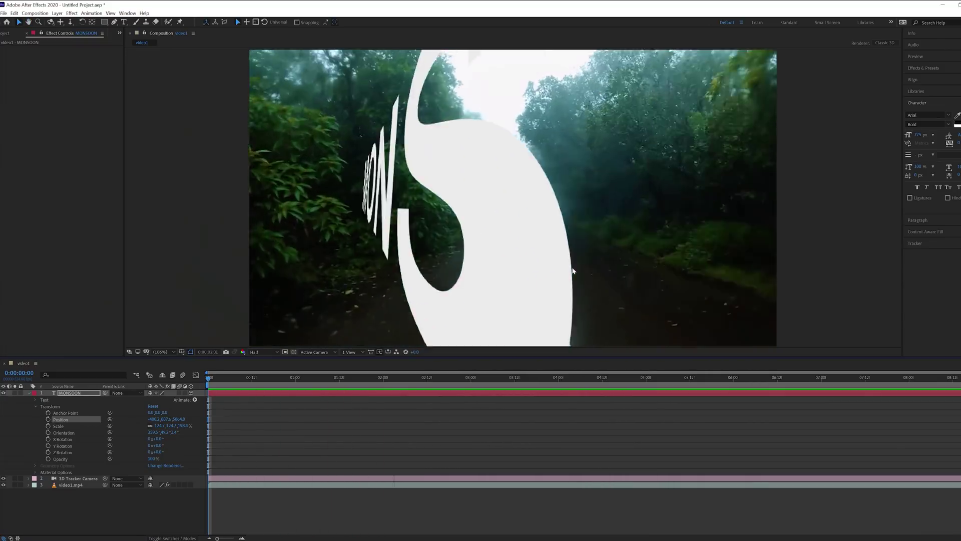
{"action": "key", "text": "space"}
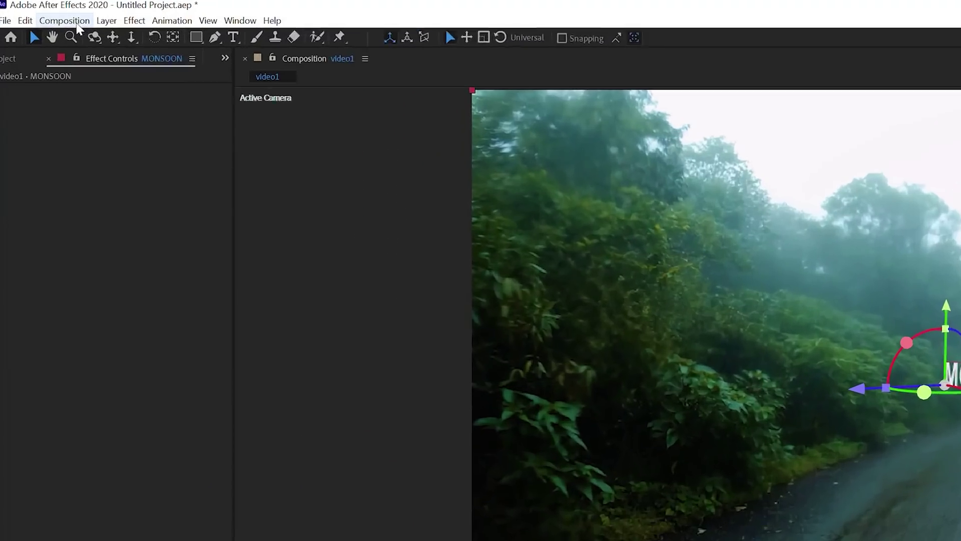
Add the video1 composition to the Adobe Media Encoder queue and bring Media Encoder forward
{"action": "left_click", "coordinate": [41, 15]}
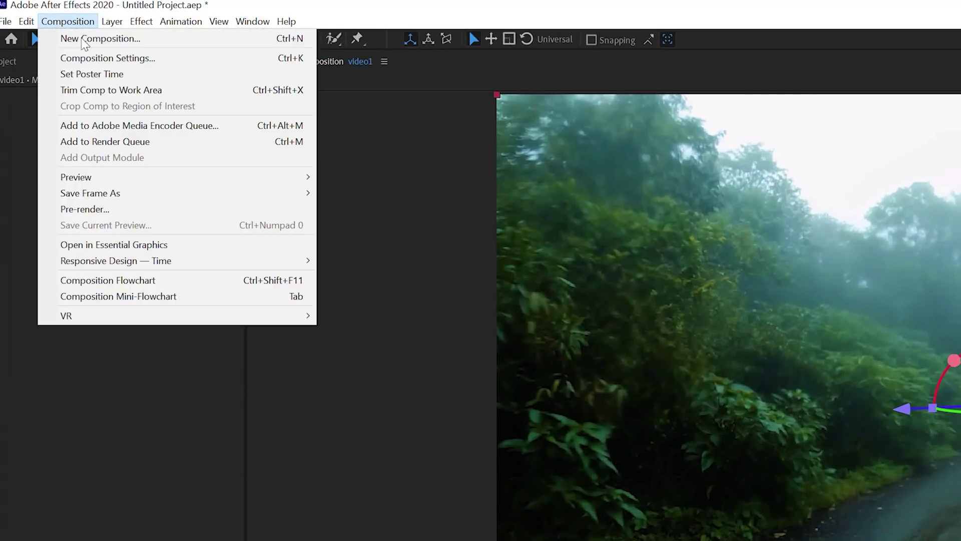
{"action": "left_click", "coordinate": [116, 126]}
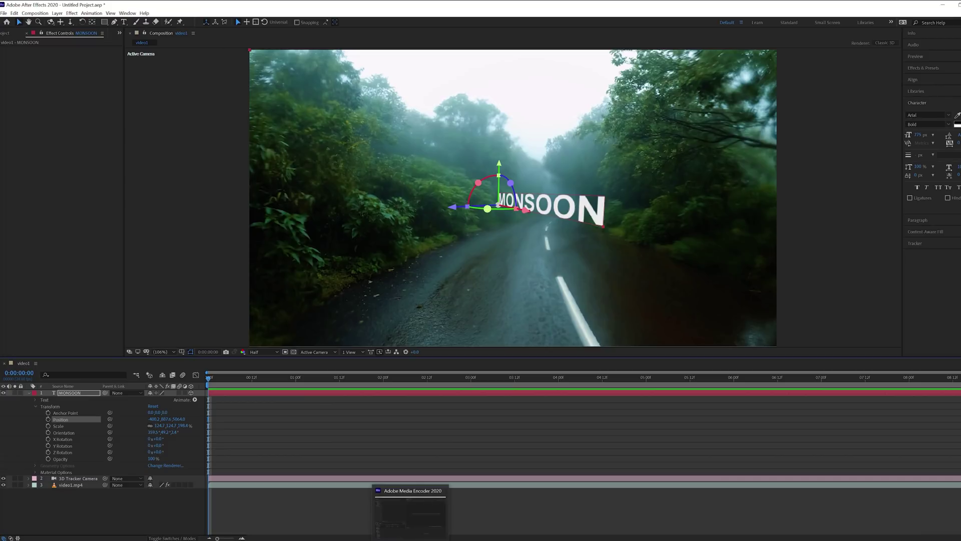
{"action": "left_click", "coordinate": [410, 540]}
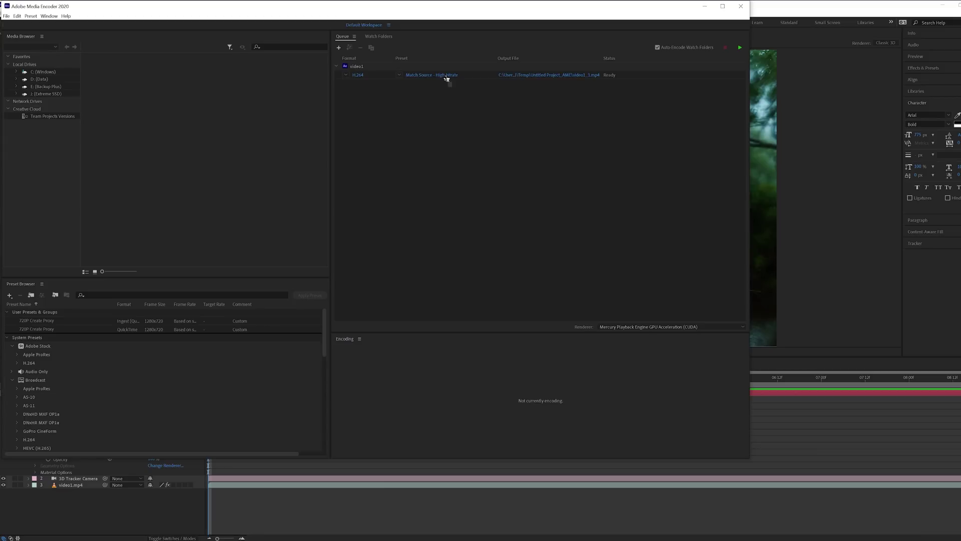
Review and confirm the H.264 export settings and preset for the queued composition
{"action": "left_click", "coordinate": [359, 77]}
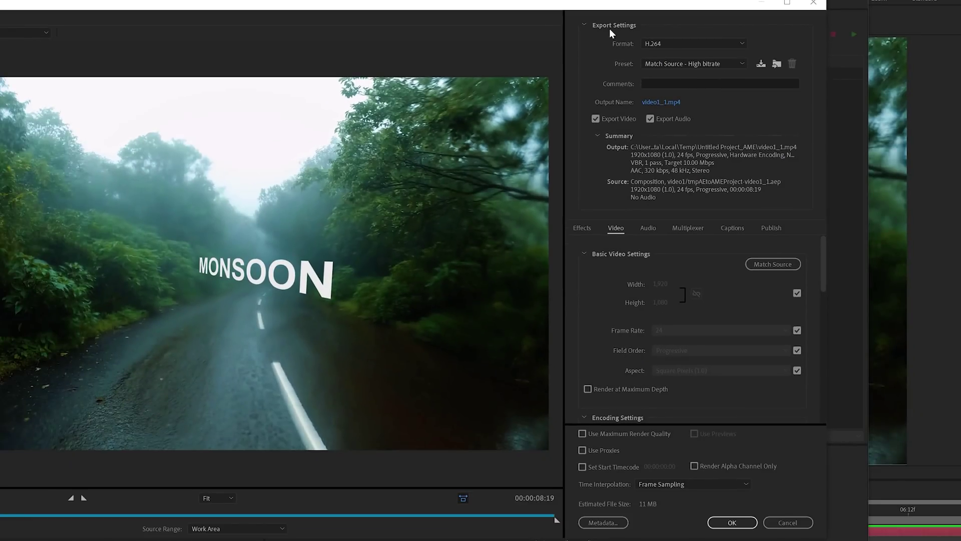
{"action": "left_click_drag", "start_coordinate": [603, 4], "coordinate": [662, 20]}
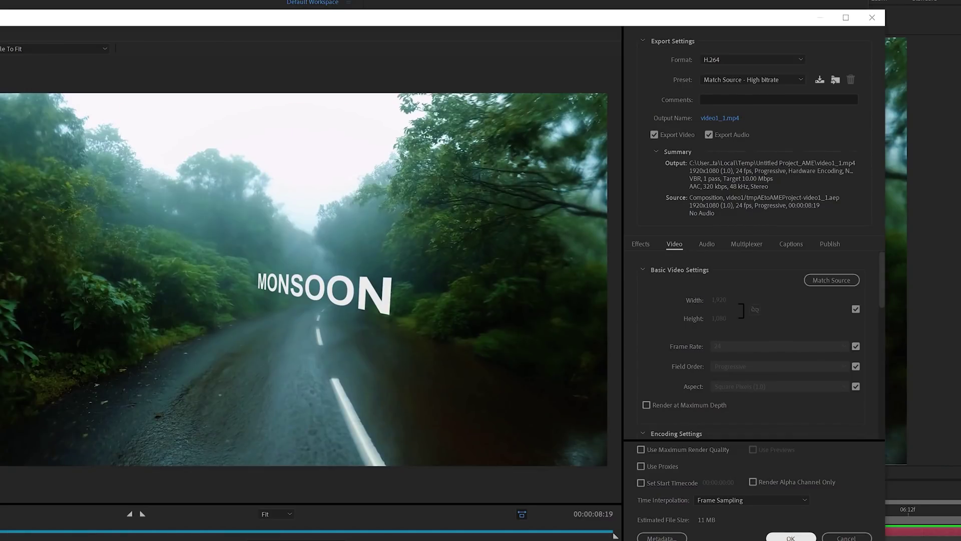
{"action": "left_click", "coordinate": [738, 80]}
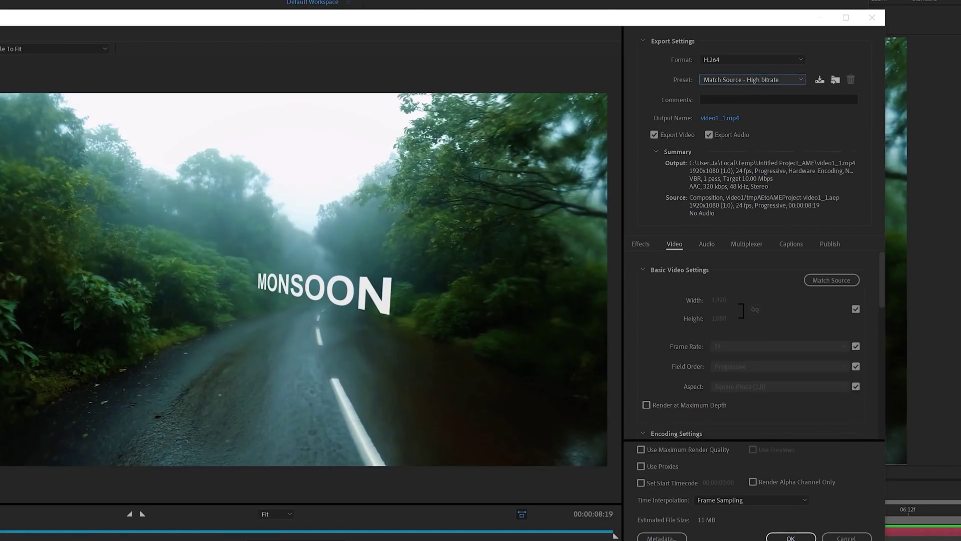
{"action": "left_click", "coordinate": [800, 537]}
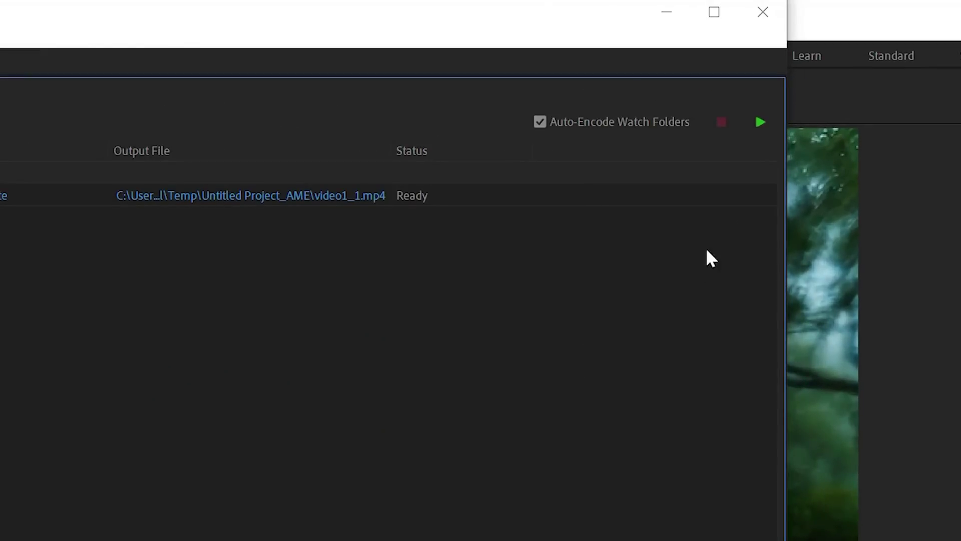
Start the render queue, then play the finished video1_1.mp4 from its output folder
{"action": "left_click", "coordinate": [760, 121]}
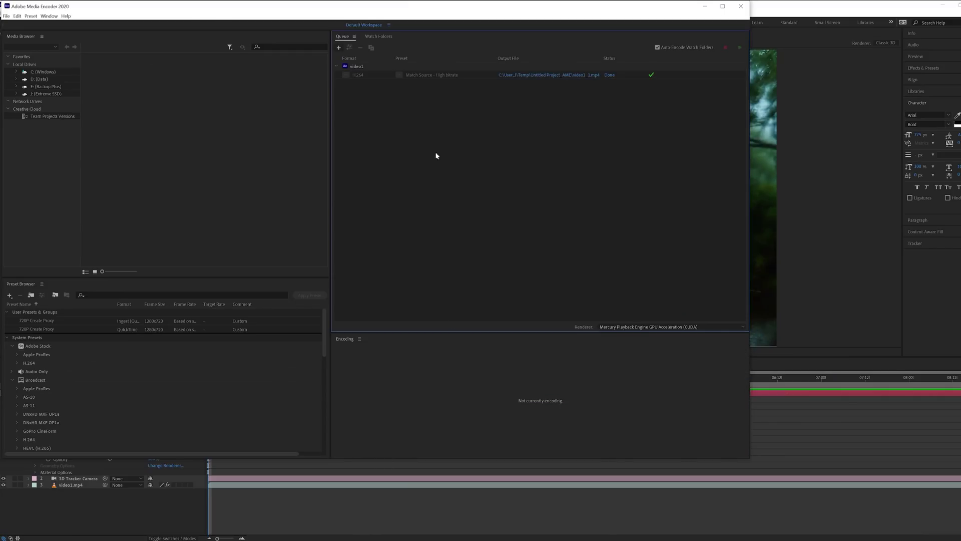
{"action": "left_click", "coordinate": [510, 75]}
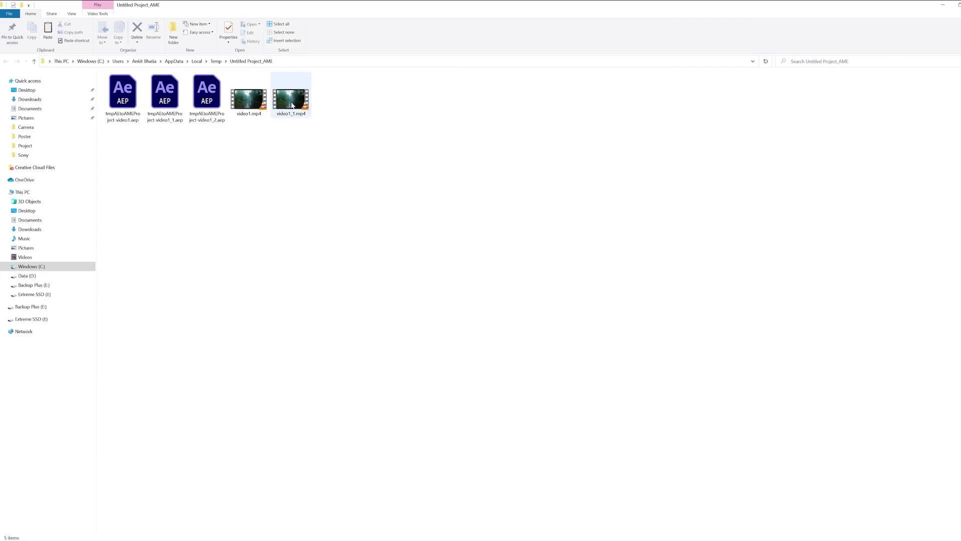
{"action": "double_click", "coordinate": [292, 105]}
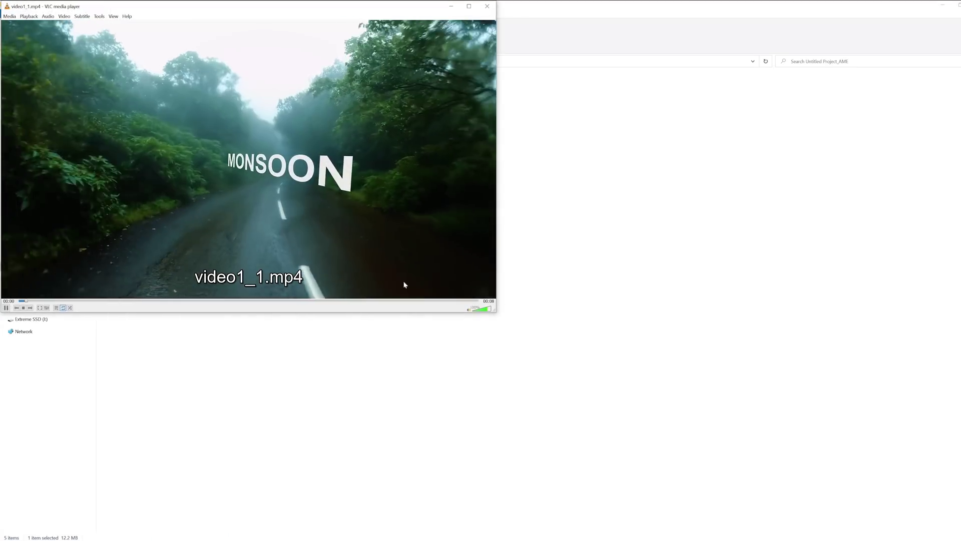